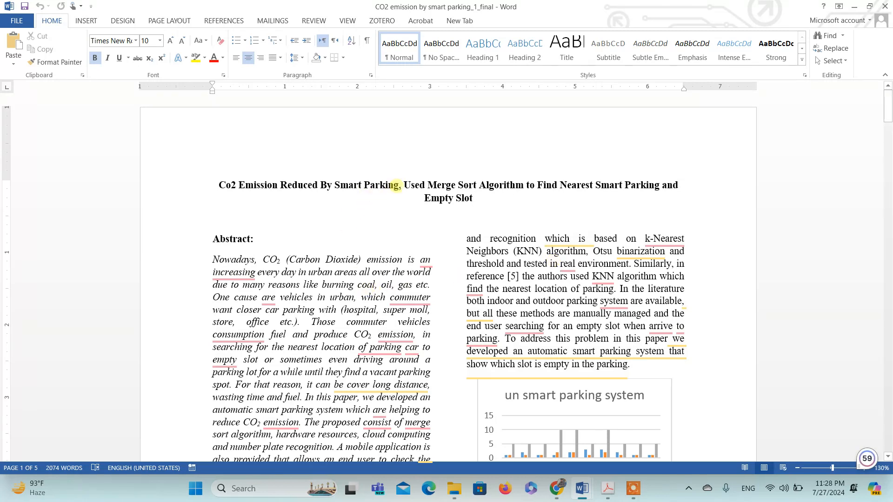
# Examine the numbered entries in the Reference section at the end of the CO2 emission by smart parking_1_final paper
pyautogui.moveTo(887, 109); pyautogui.dragTo(883, 372)
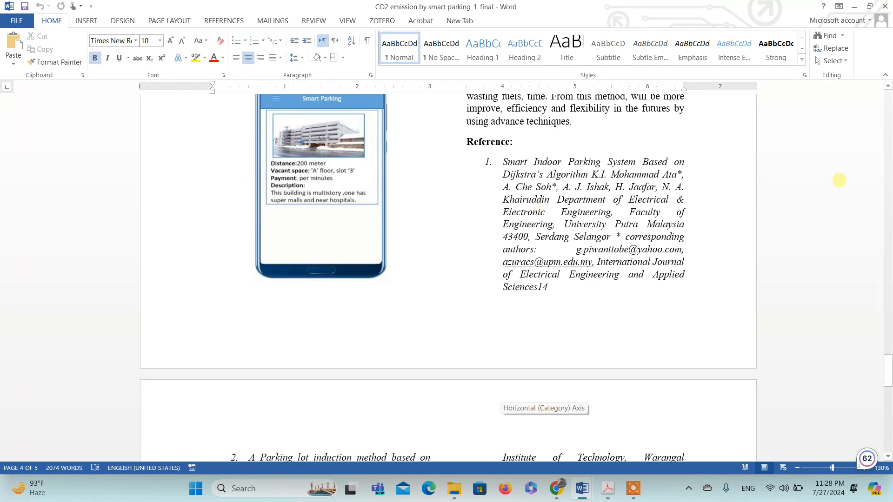
pyautogui.moveTo(890, 371); pyautogui.dragTo(890, 405)
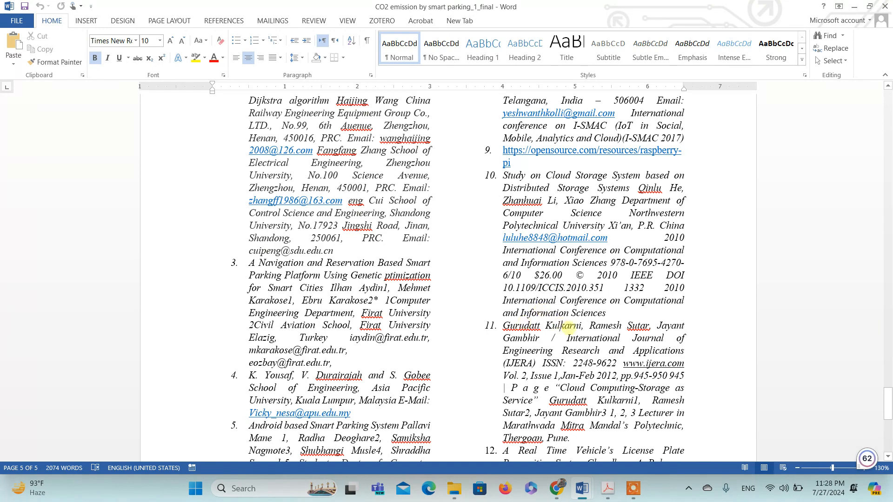
pyautogui.moveTo(557, 326); pyautogui.dragTo(604, 387)
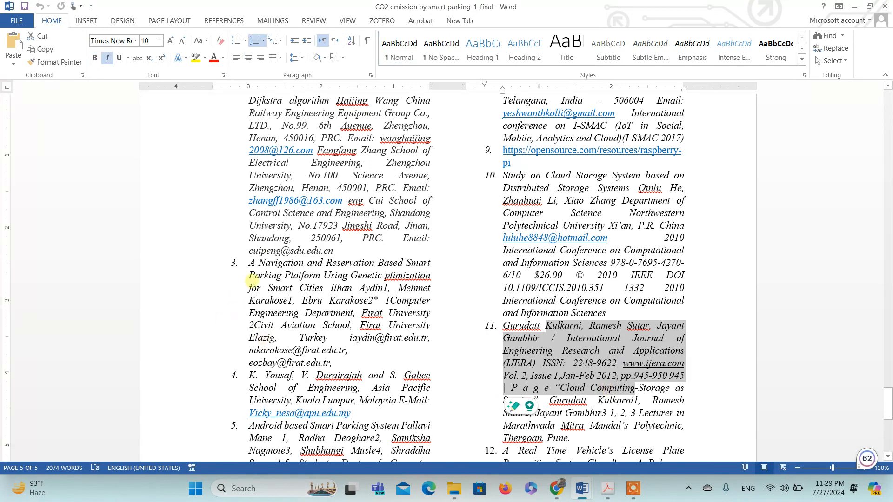
pyautogui.moveTo(268, 263); pyautogui.dragTo(350, 325)
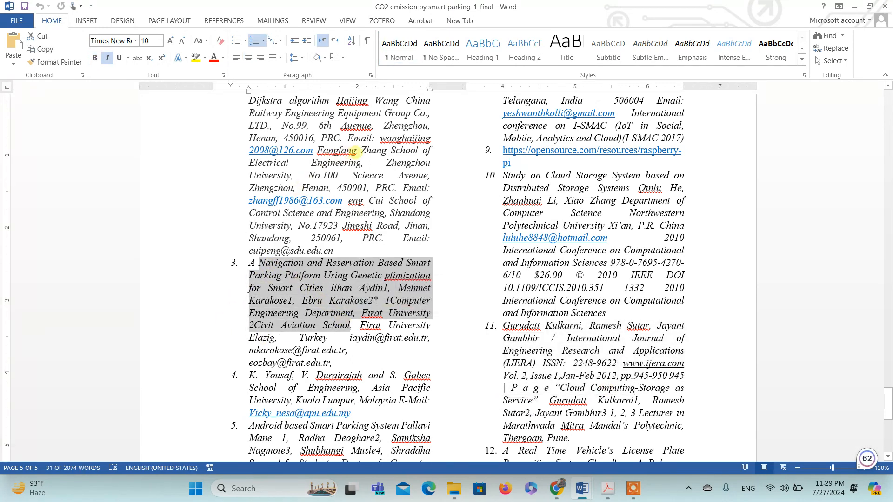
pyautogui.moveTo(358, 176); pyautogui.dragTo(403, 213)
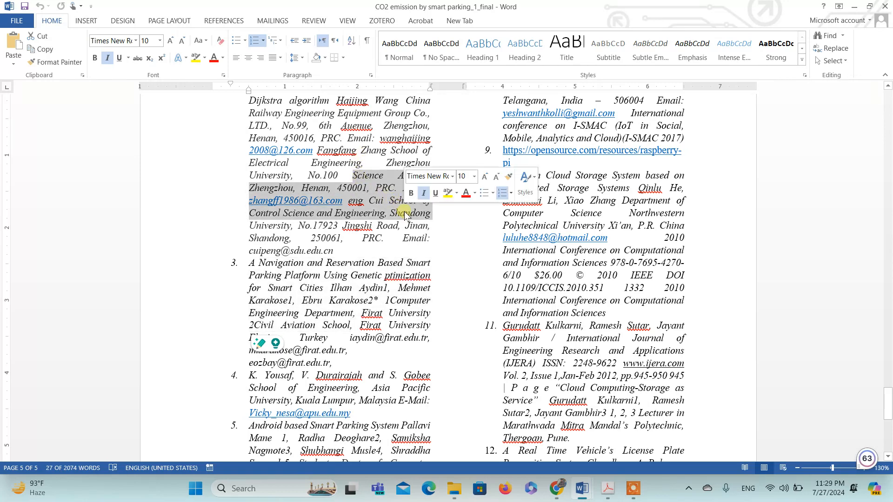
pyautogui.click(403, 236)
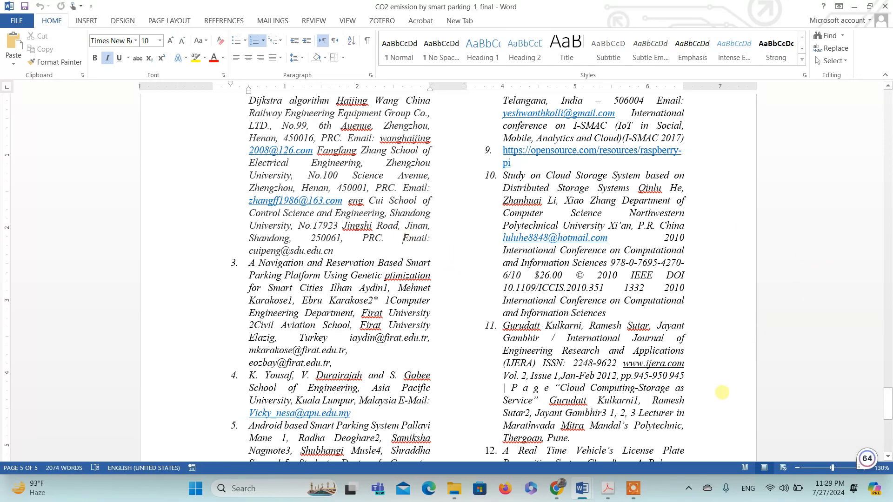
pyautogui.moveTo(888, 402); pyautogui.dragTo(874, 143)
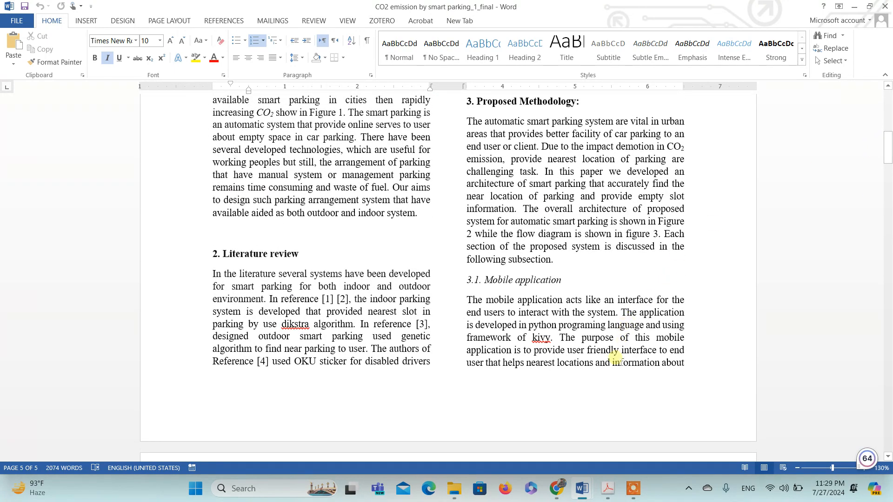
pyautogui.moveTo(608, 488)
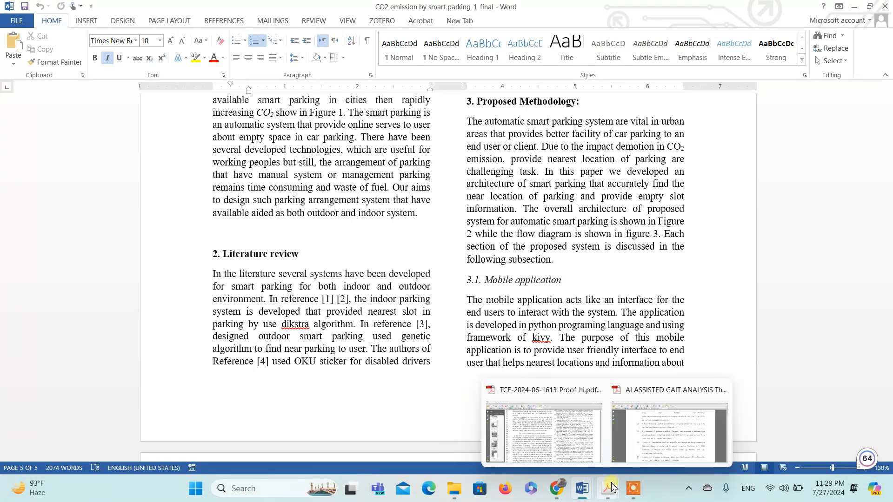
pyautogui.click(571, 429)
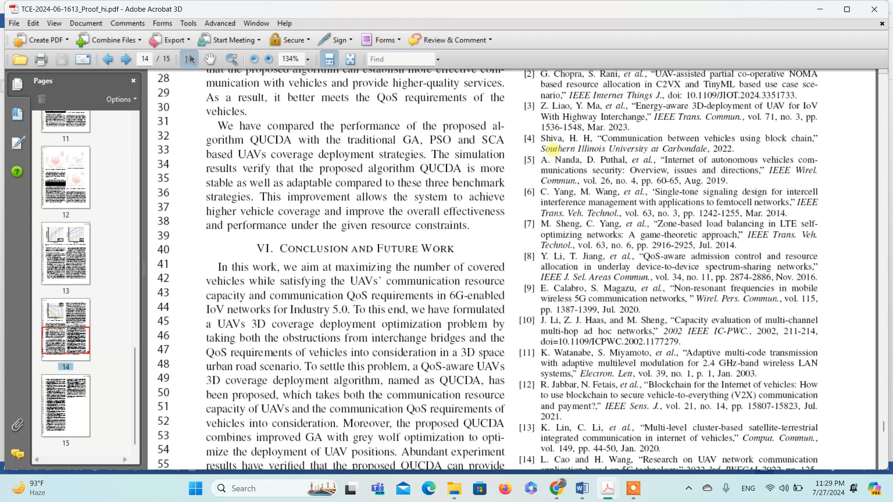
pyautogui.moveTo(553, 149); pyautogui.dragTo(661, 411)
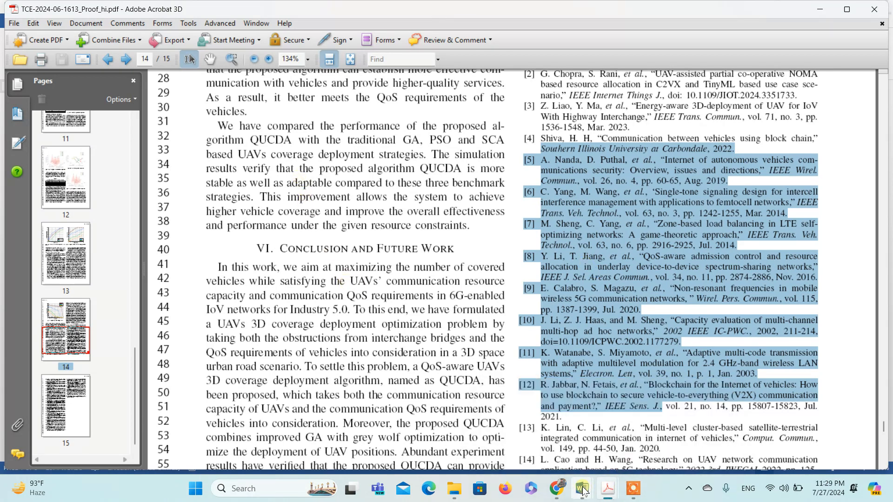
pyautogui.moveTo(560, 491)
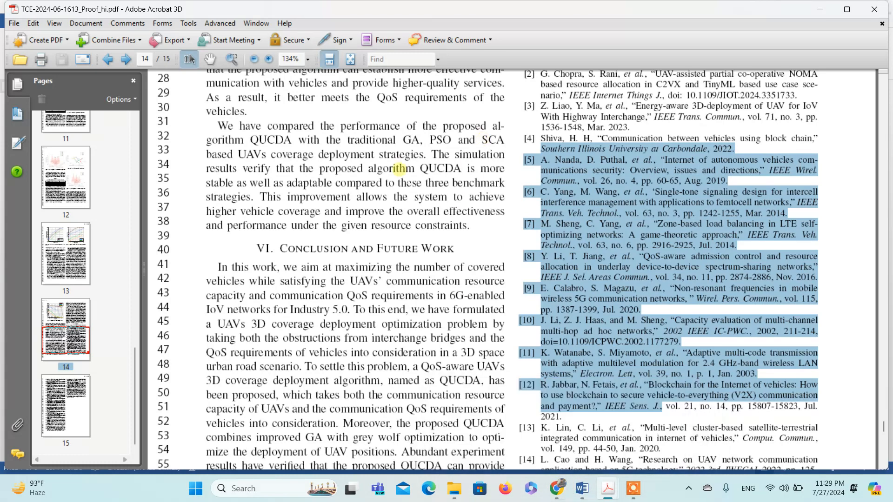
pyautogui.doubleClick(581, 117)
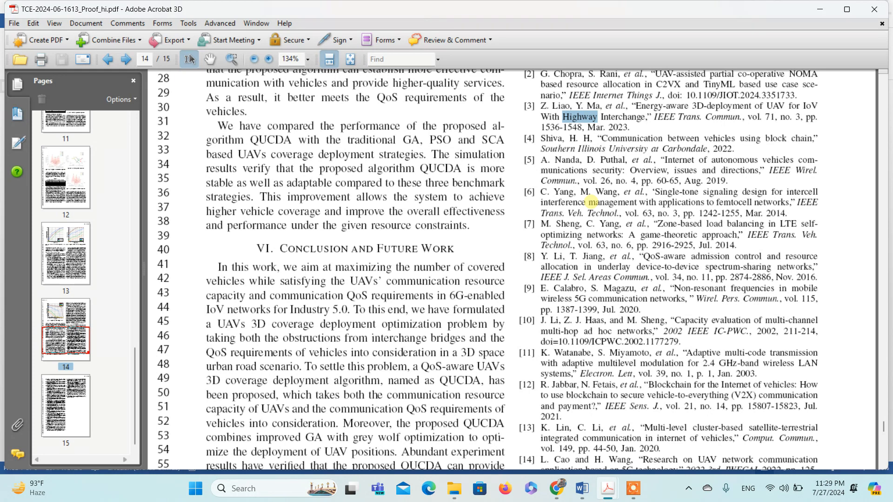
pyautogui.click(592, 202)
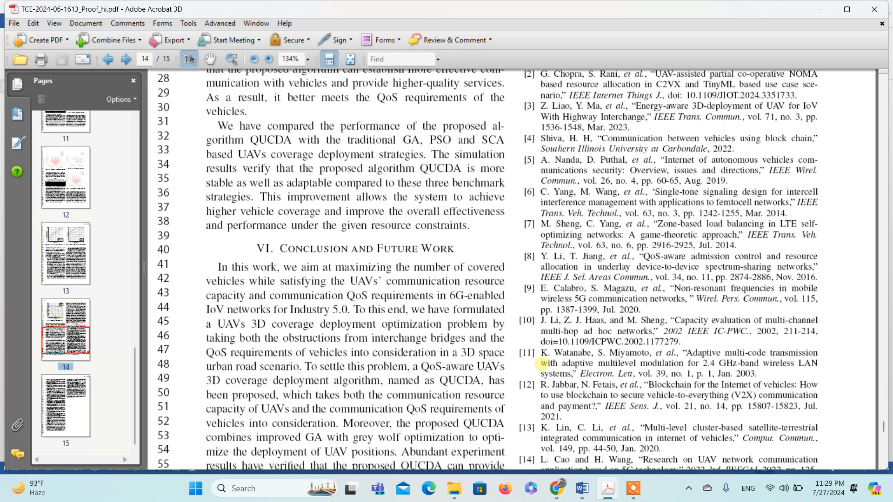
# Switch to the Trinka site in Chrome, open its login page, and go to the My Drive dashboard
pyautogui.moveTo(559, 496)
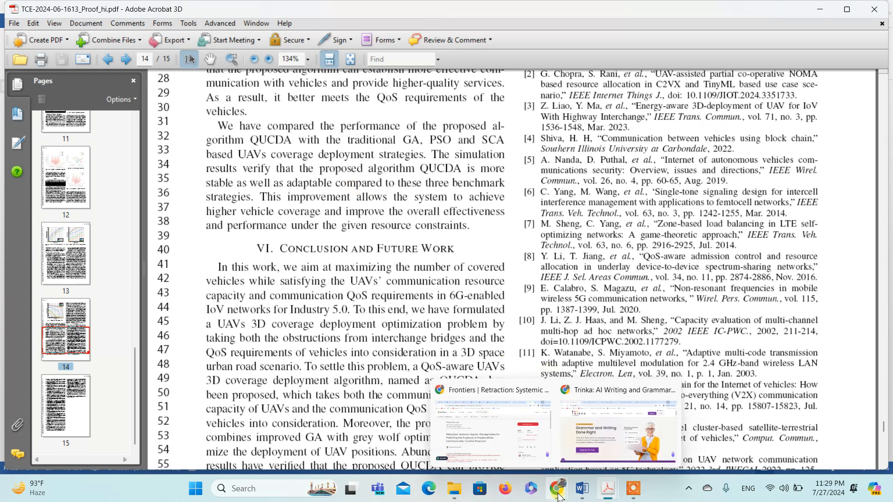
pyautogui.click(622, 407)
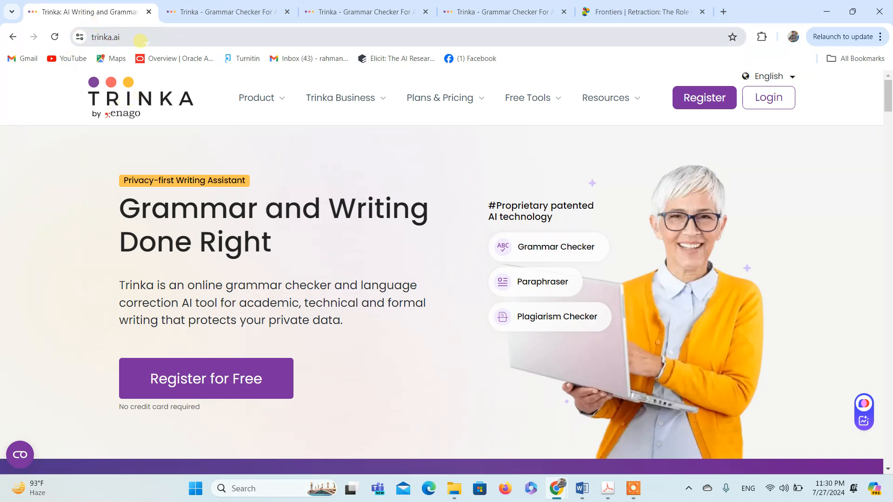
pyautogui.click(140, 41)
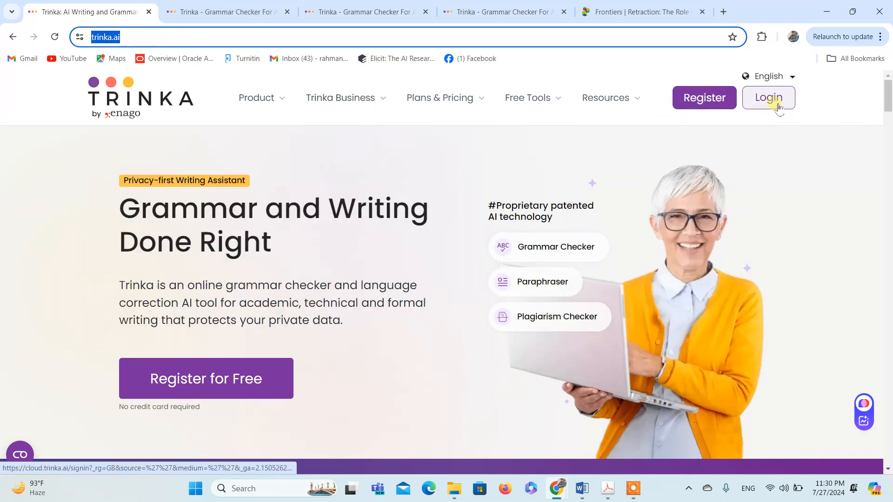
pyautogui.click(779, 107)
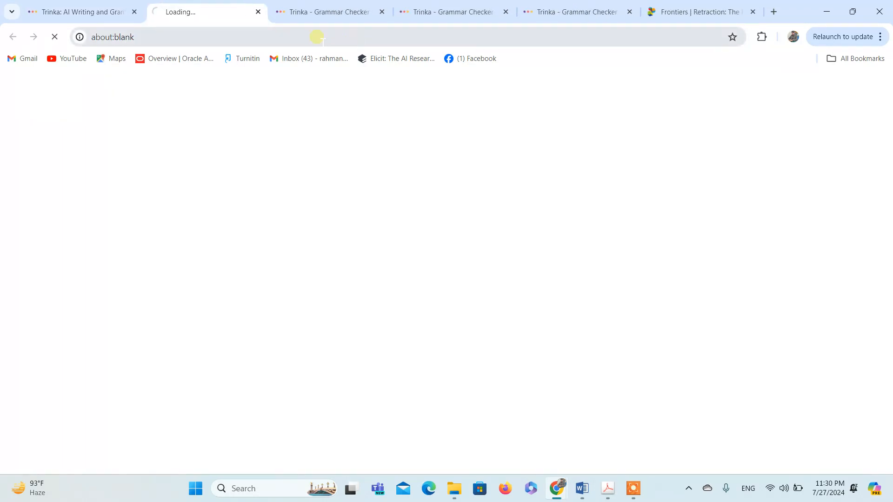
pyautogui.click(324, 14)
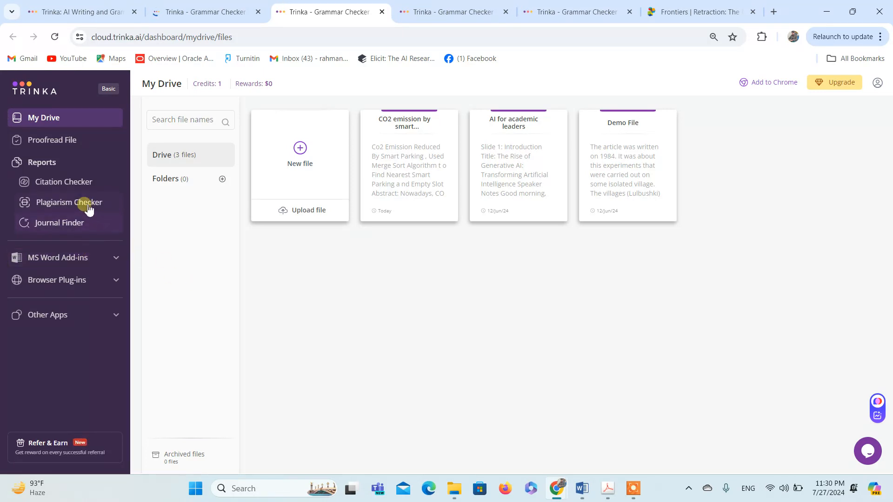
# Open Trinka's Citation Checker from the dashboard and bring up its loaded page
pyautogui.click(73, 186)
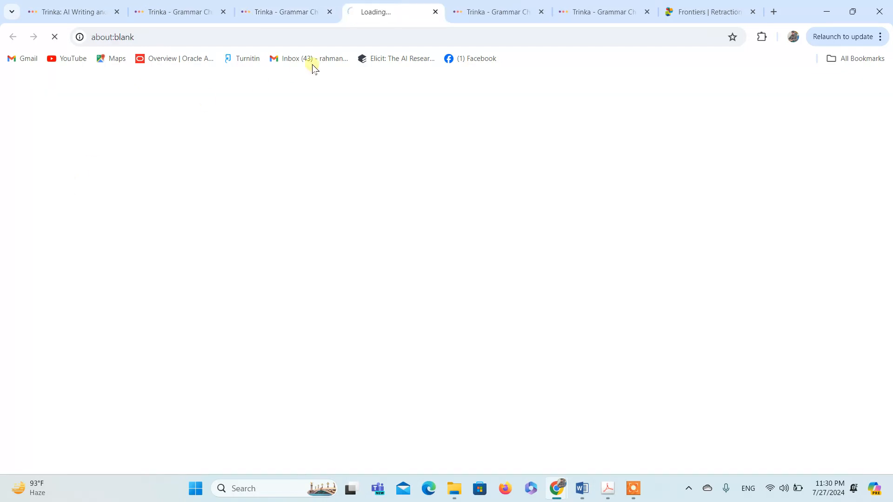
pyautogui.click(489, 13)
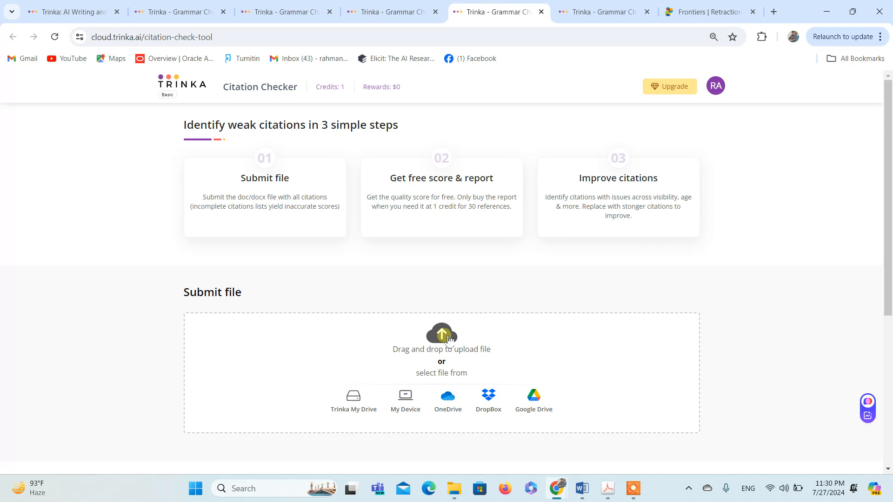
pyautogui.click(445, 336)
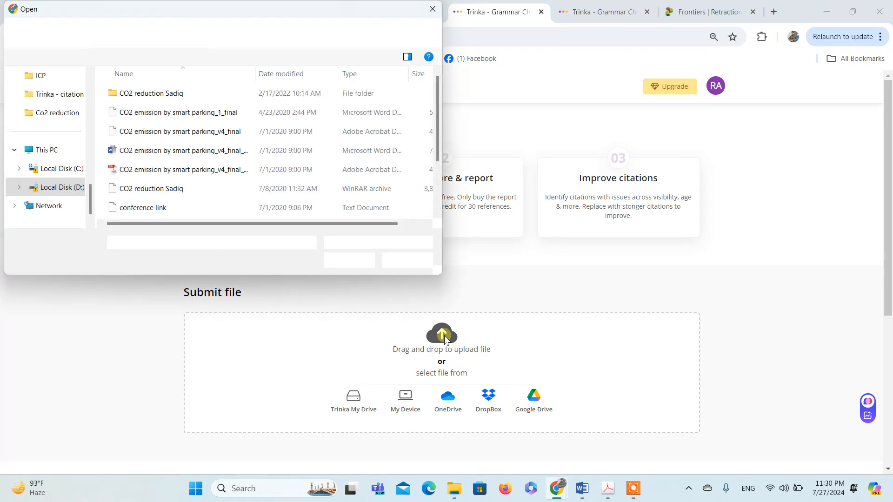
pyautogui.click(170, 116)
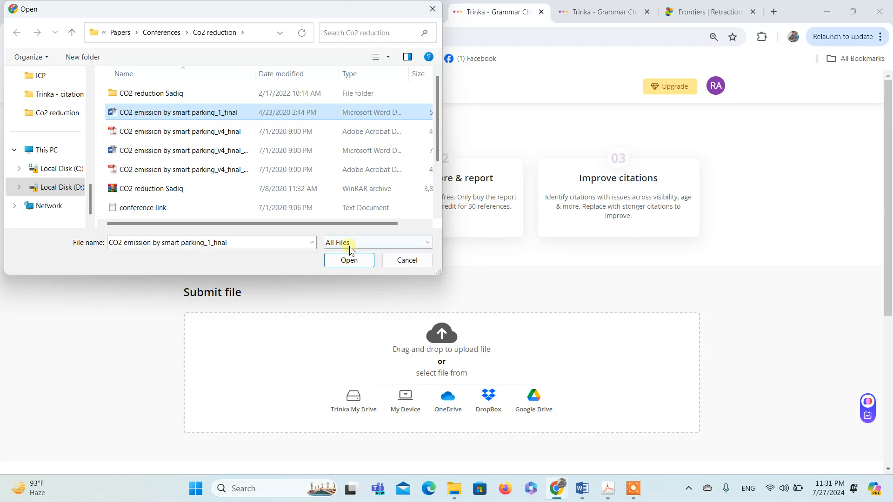
pyautogui.click(420, 261)
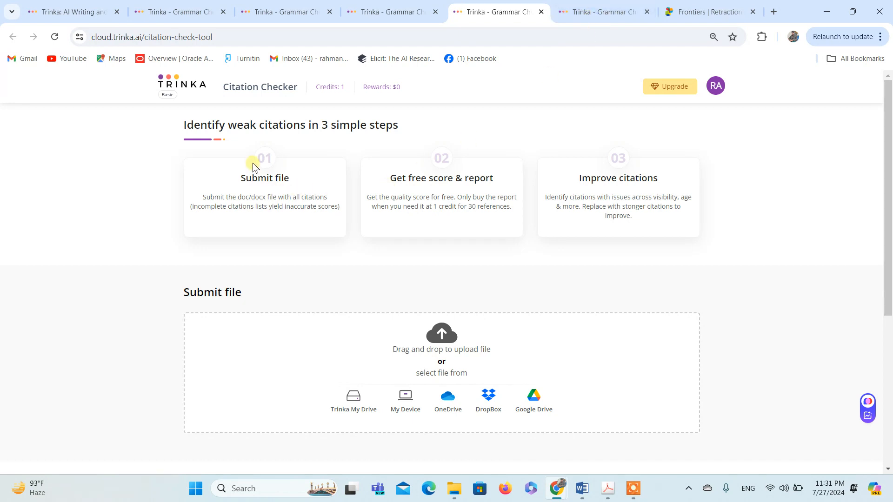
# Read the three Citation Checker stages: Submit file, Get free score & report, and Improve citations
pyautogui.moveTo(248, 182); pyautogui.dragTo(292, 191)
pyautogui.moveTo(410, 179); pyautogui.dragTo(476, 183)
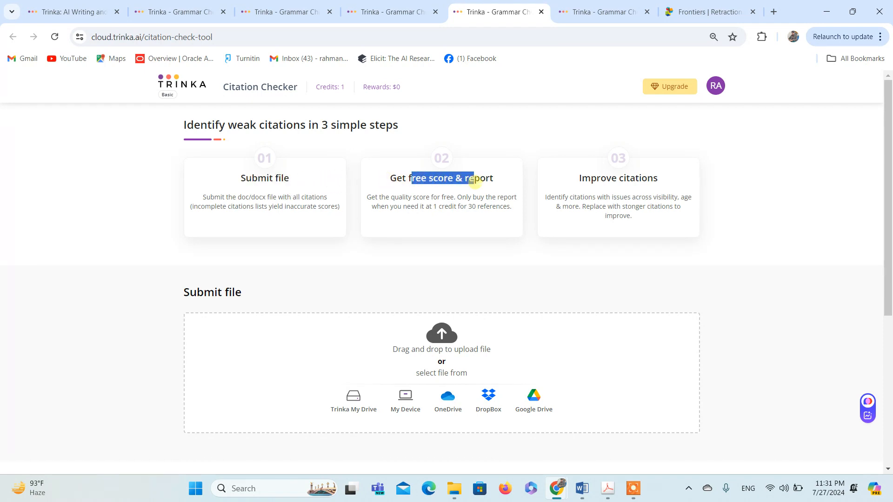
pyautogui.moveTo(396, 180); pyautogui.dragTo(473, 184)
pyautogui.moveTo(591, 180); pyautogui.dragTo(639, 179)
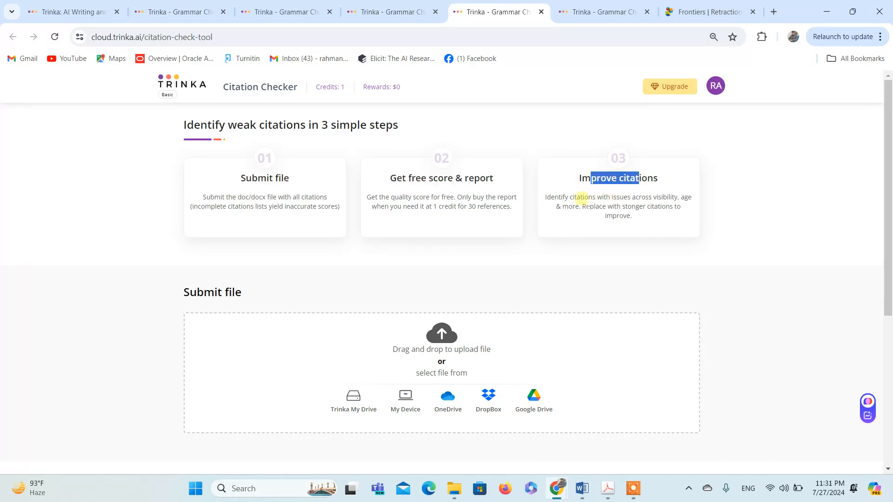
pyautogui.moveTo(581, 198); pyautogui.dragTo(629, 206)
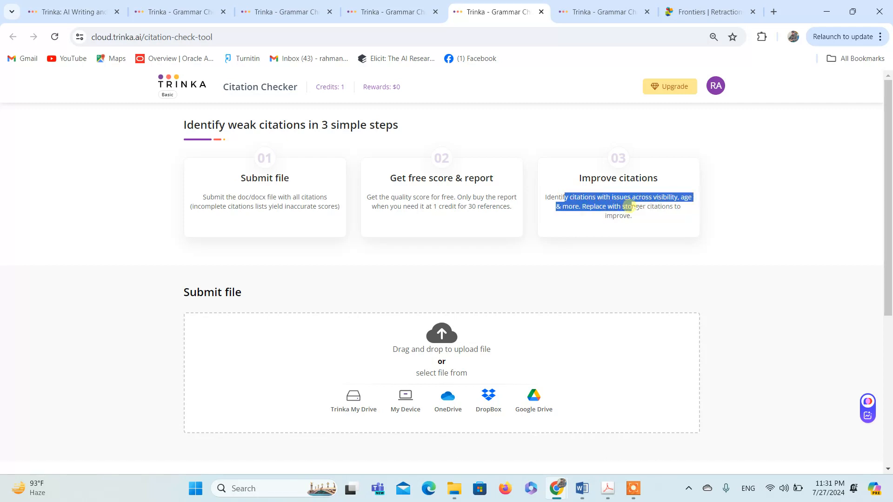
# Show the Your reports list on the other open Citation Checker page
pyautogui.click(600, 6)
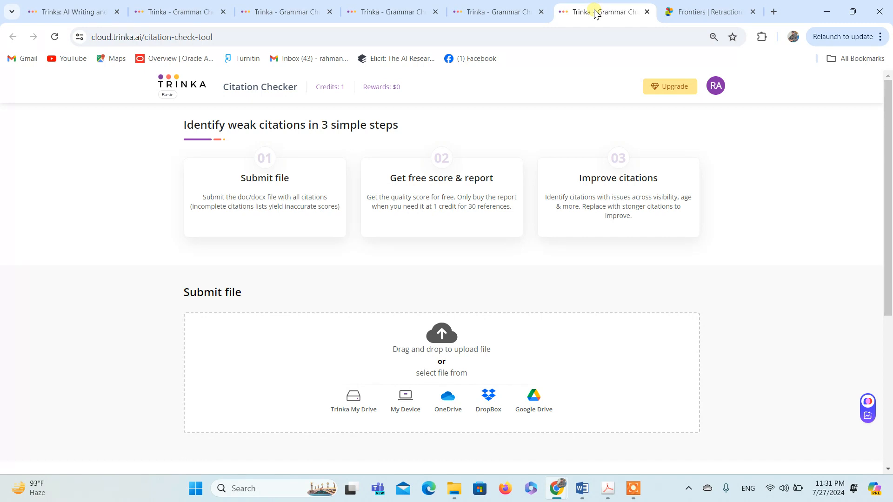
pyautogui.scroll(-5, 732, 225)
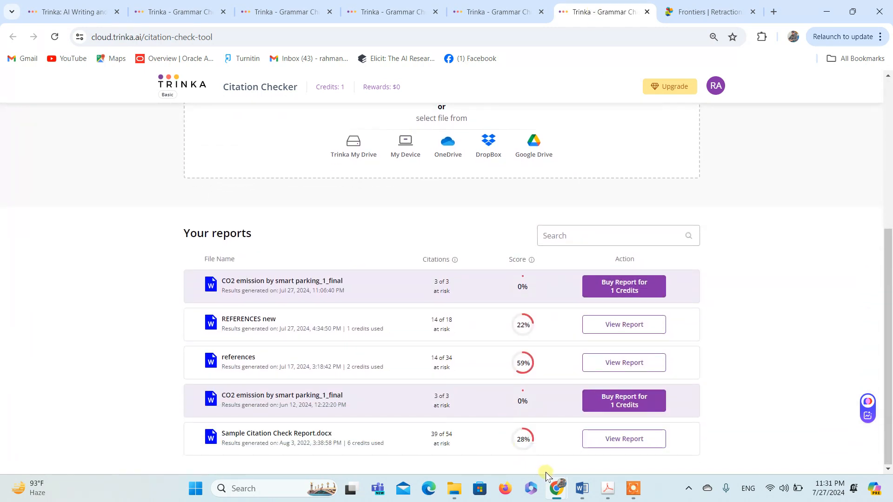
pyautogui.moveTo(583, 490)
pyautogui.click(522, 414)
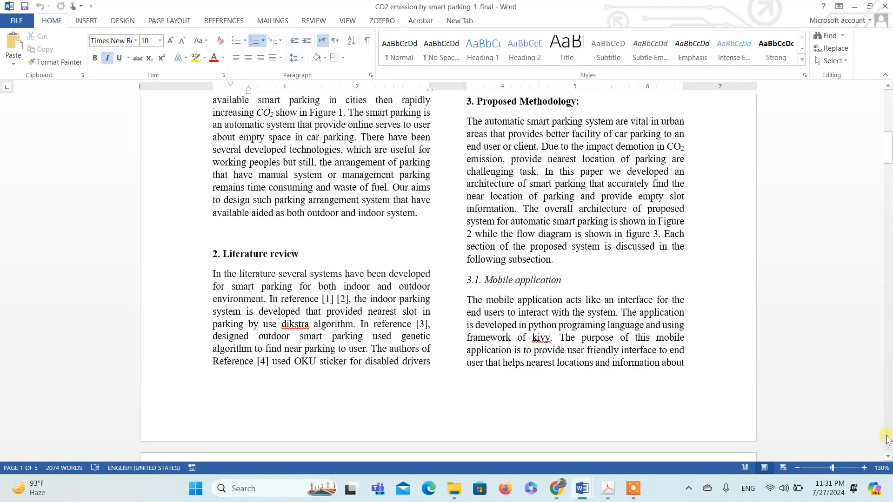
pyautogui.moveTo(585, 491)
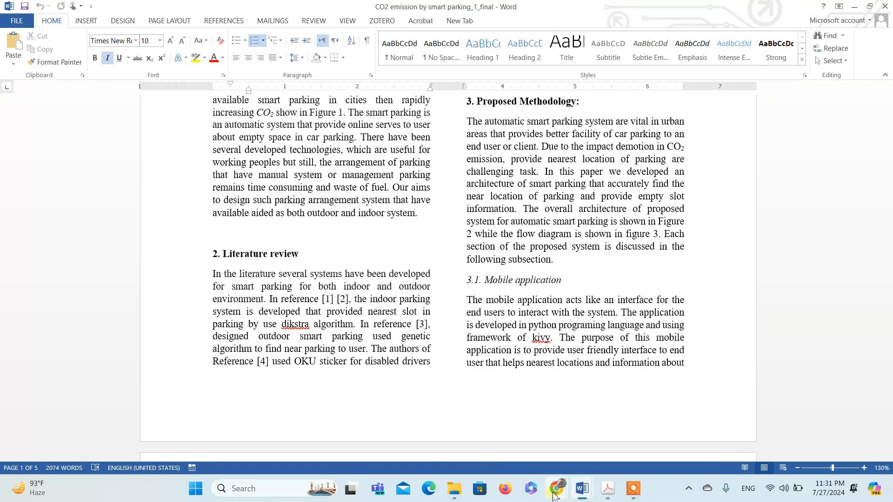
pyautogui.moveTo(558, 491)
pyautogui.click(619, 416)
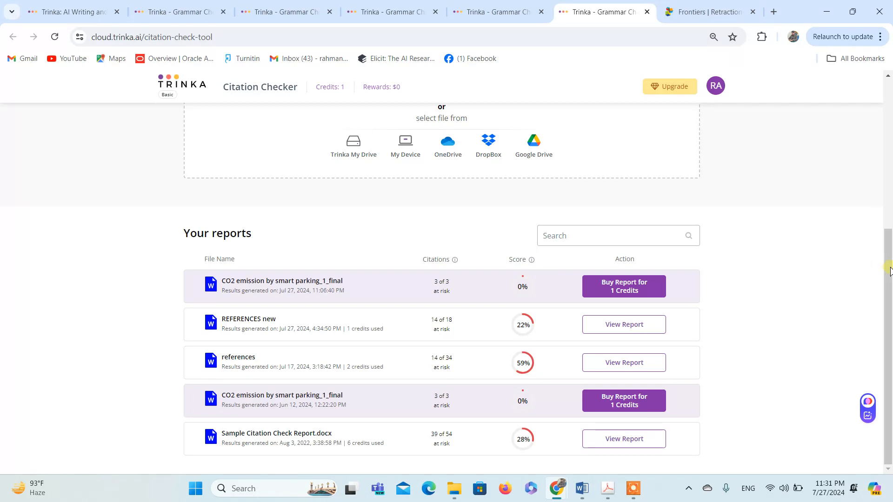
# Review the entries for CO2 emission by smart parking_1_final and REFERENCES new in the Your reports list
pyautogui.moveTo(889, 271); pyautogui.dragTo(881, 93)
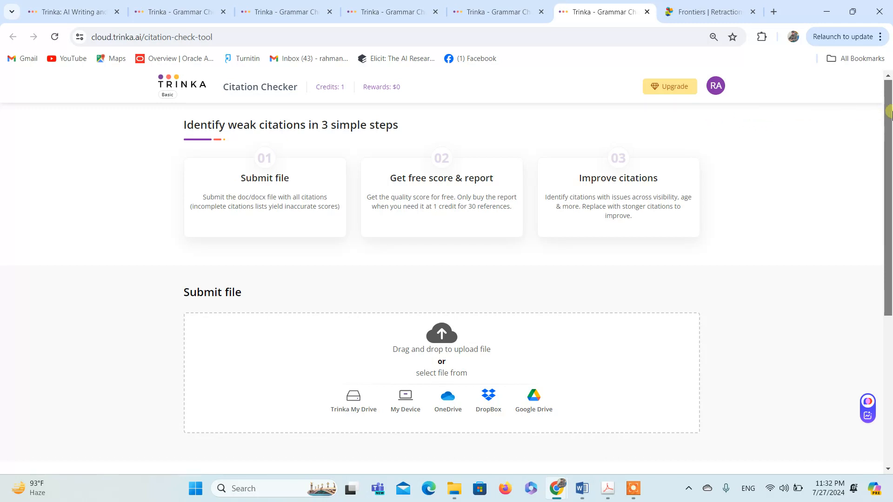
pyautogui.moveTo(884, 116); pyautogui.dragTo(889, 268)
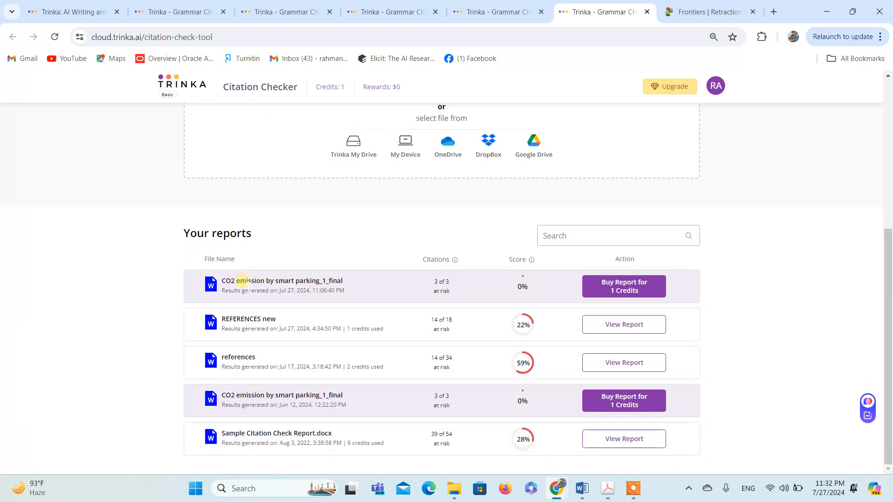
pyautogui.moveTo(240, 281); pyautogui.dragTo(283, 292)
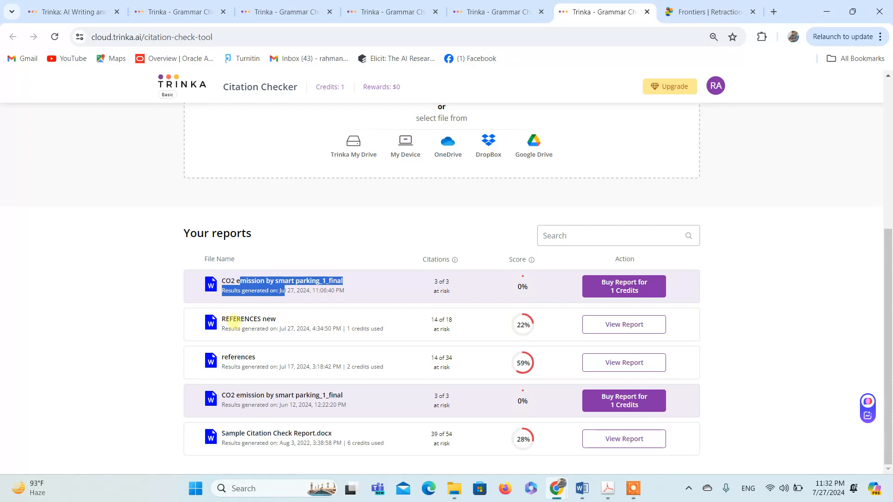
pyautogui.moveTo(230, 320); pyautogui.dragTo(387, 338)
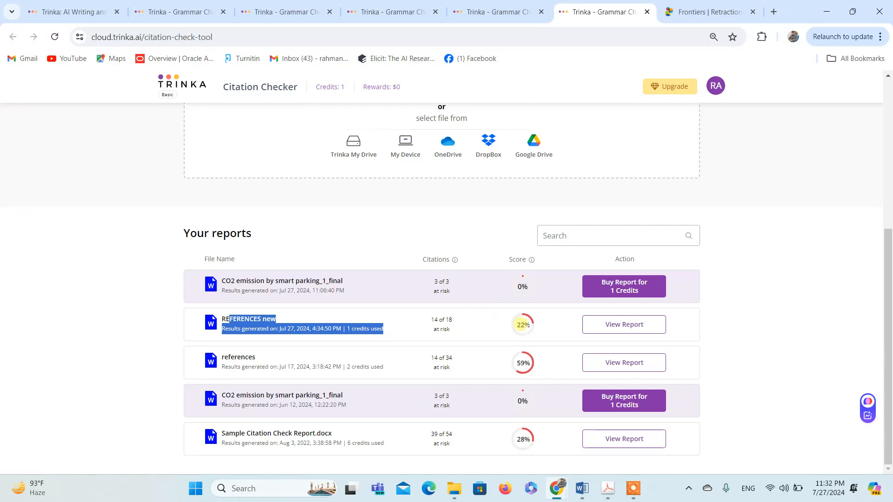
# Check the score of REFERENCES new in the reports list and open its citation report
pyautogui.moveTo(517, 325); pyautogui.dragTo(533, 329)
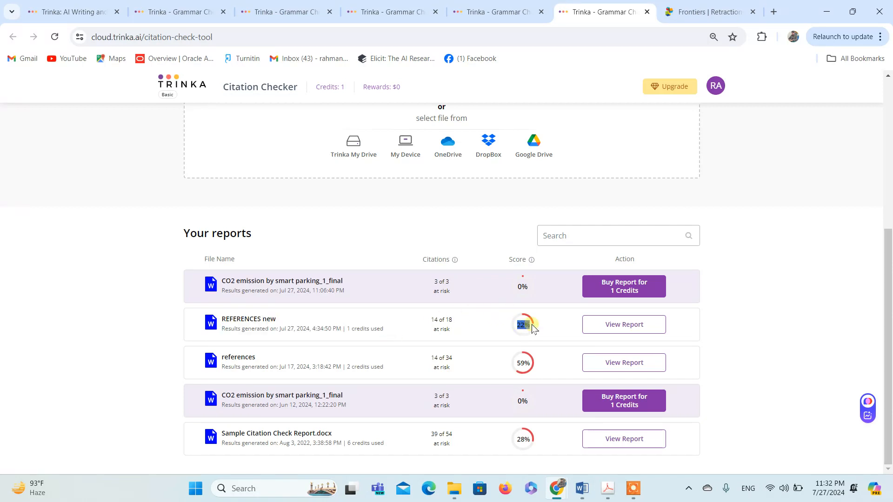
pyautogui.click(535, 329)
pyautogui.click(629, 332)
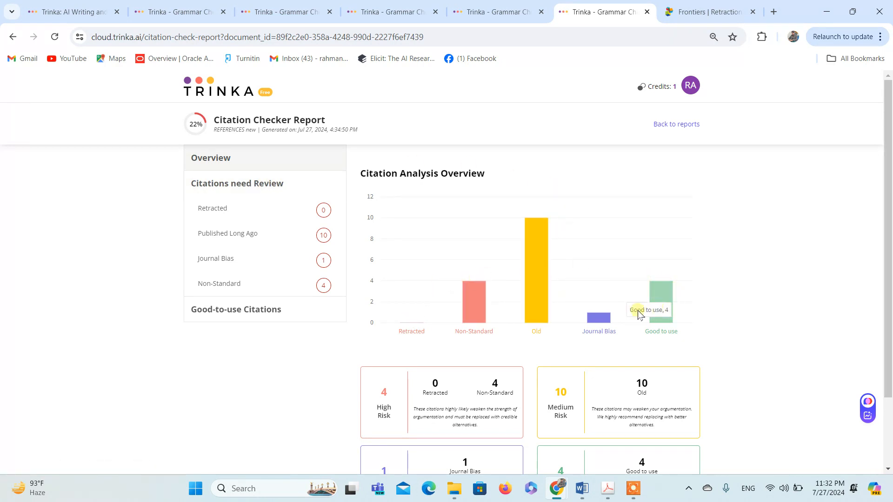
# Show the report's Good-to-use Citations, followed by the full list of Citations need Review
pyautogui.click(240, 312)
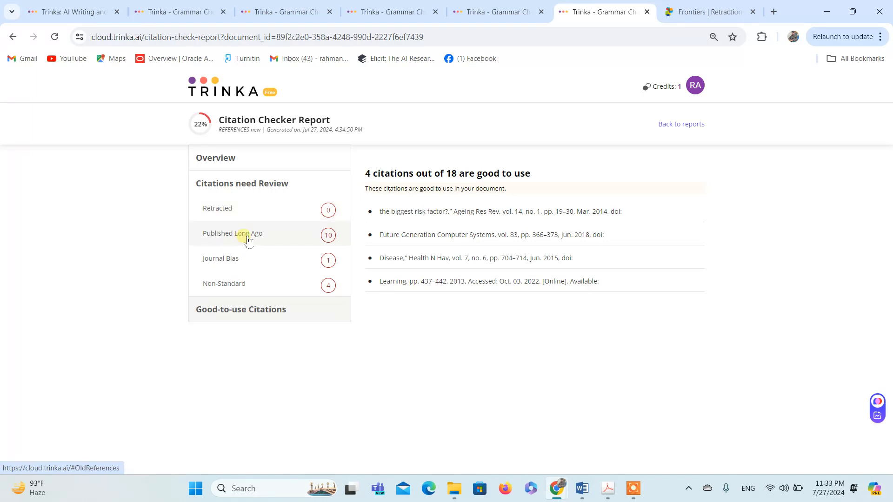
pyautogui.click(243, 184)
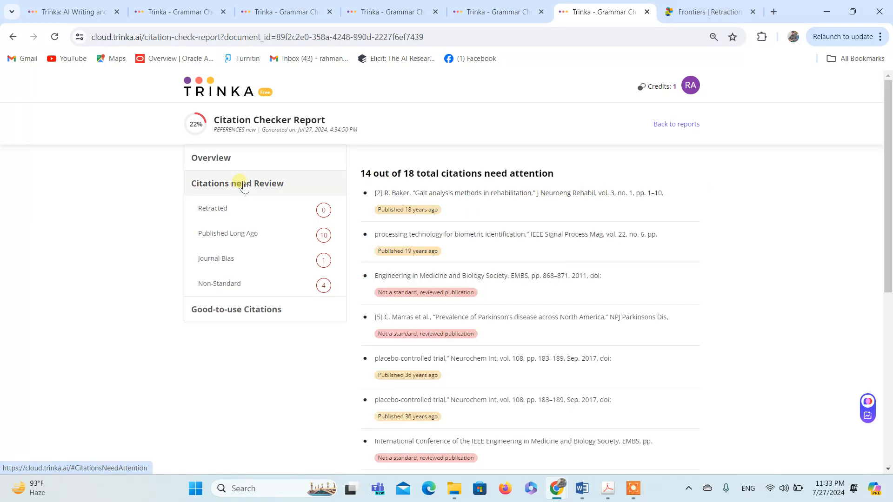
# Review the Published Long Ago citations, reading the definition of an old citation and the age labels on the entries
pyautogui.click(235, 238)
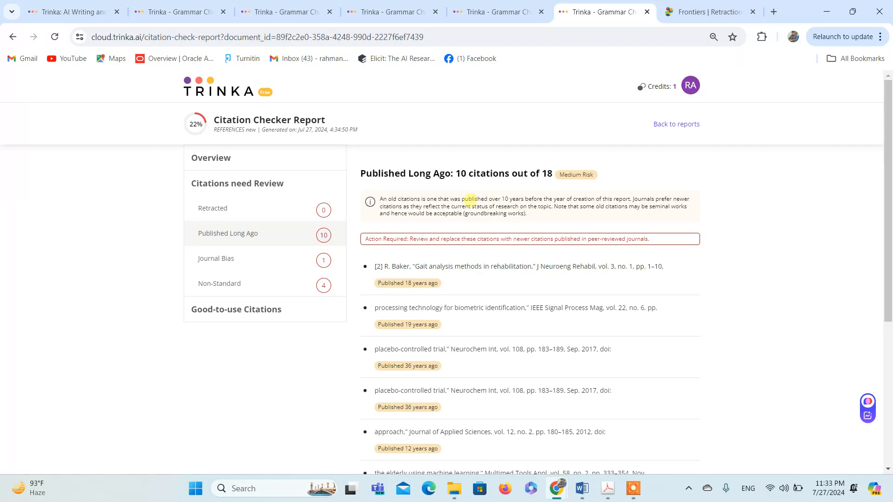
pyautogui.moveTo(472, 199); pyautogui.dragTo(542, 199)
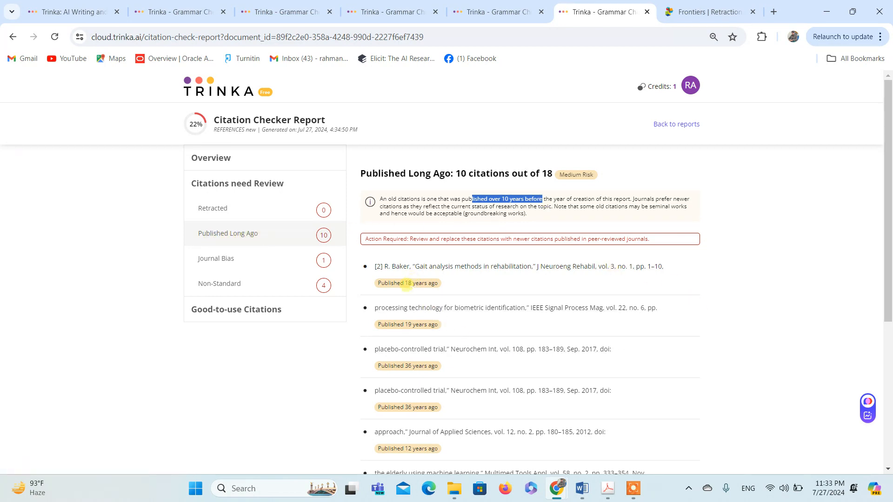
pyautogui.click(406, 285)
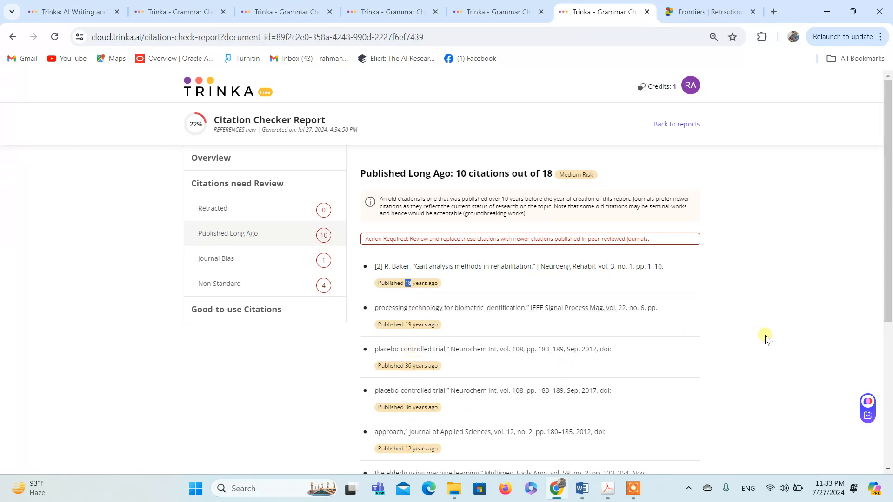
pyautogui.moveTo(888, 194); pyautogui.dragTo(878, 277)
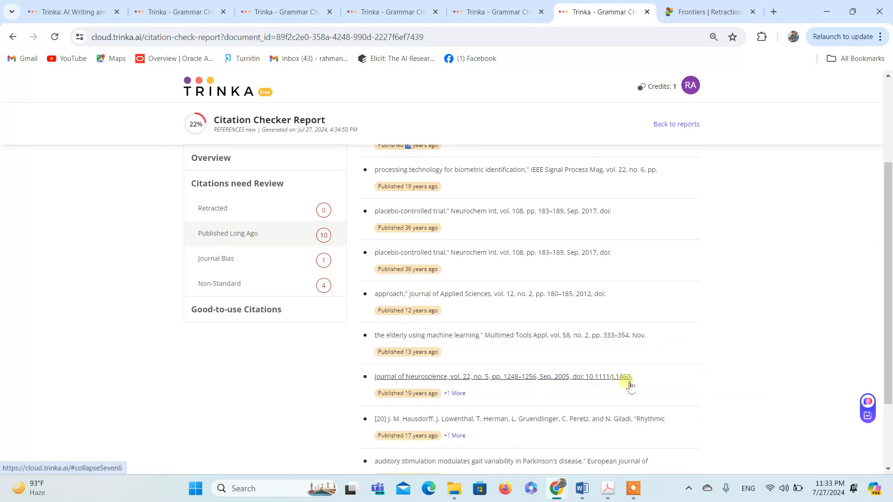
pyautogui.moveTo(889, 259); pyautogui.dragTo(888, 186)
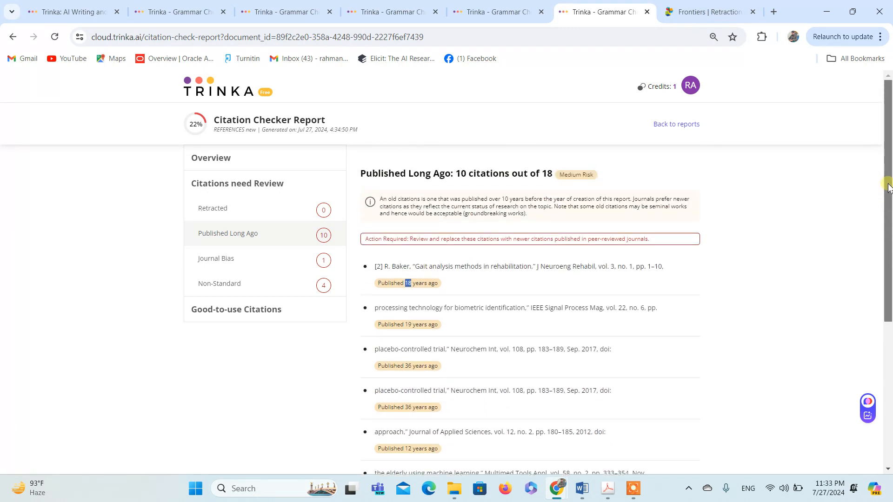
# Read the Journal Bias explanation and expand European Journal of Neuroscience to examine its flagged citations
pyautogui.click(237, 267)
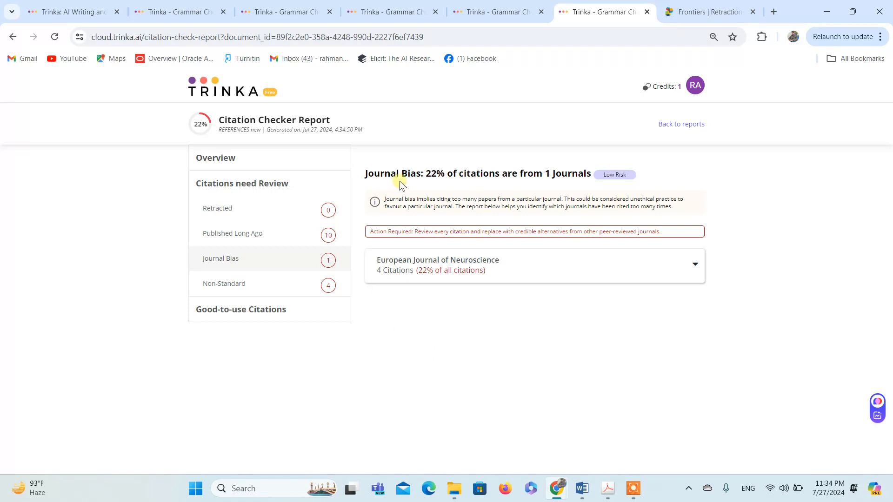
pyautogui.moveTo(405, 198); pyautogui.dragTo(510, 197)
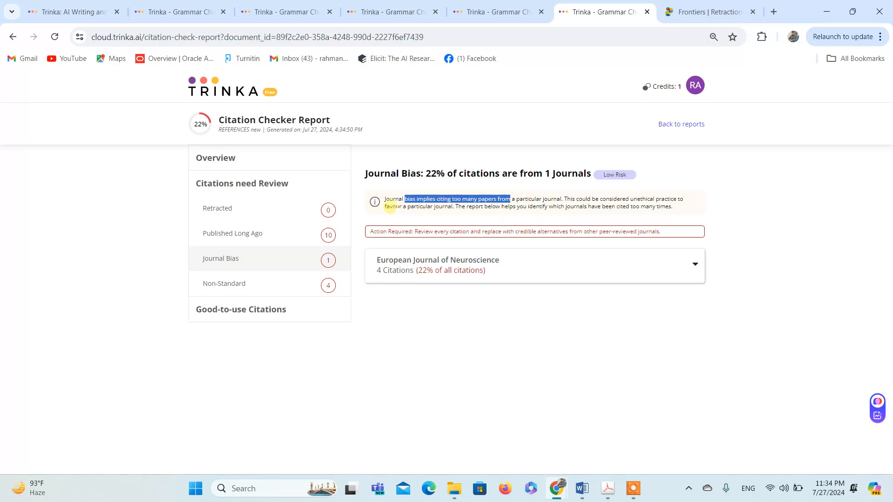
pyautogui.moveTo(390, 207); pyautogui.dragTo(450, 216)
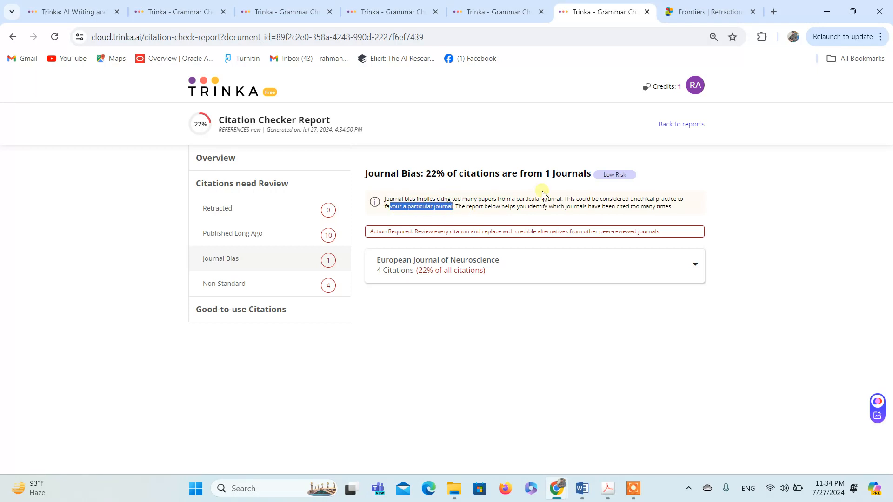
pyautogui.moveTo(634, 199); pyautogui.dragTo(677, 199)
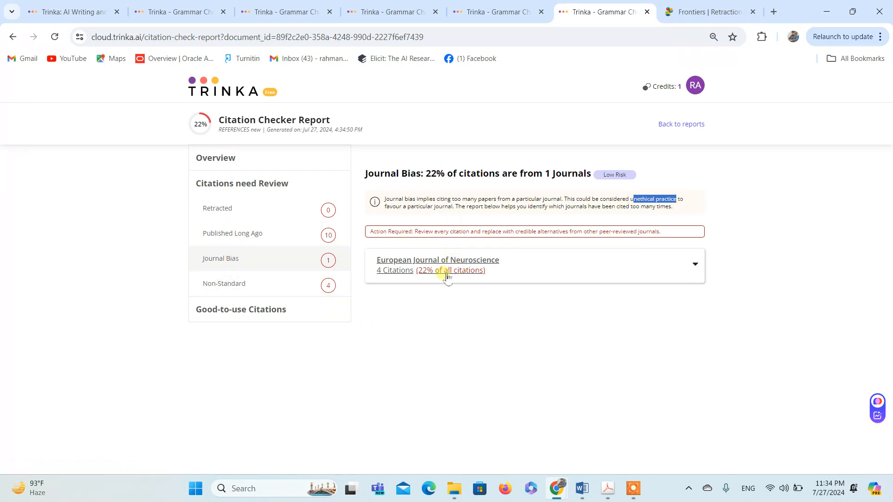
pyautogui.click(493, 264)
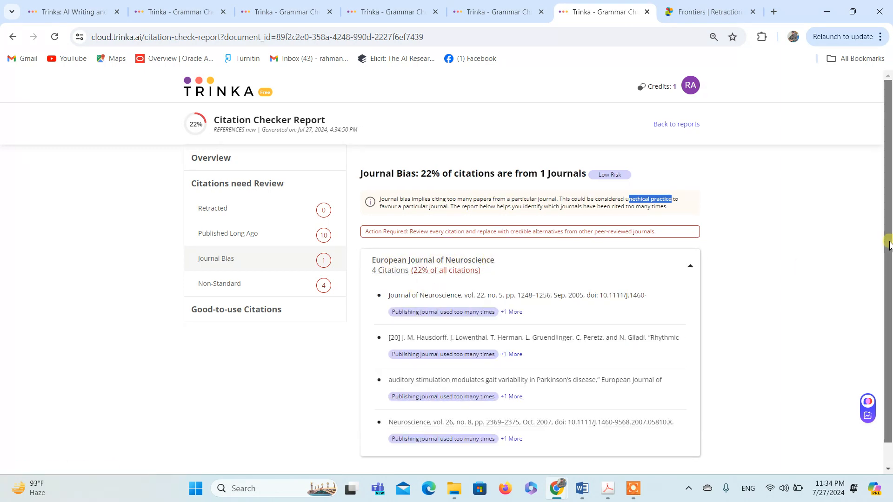
pyautogui.moveTo(890, 246); pyautogui.dragTo(890, 285)
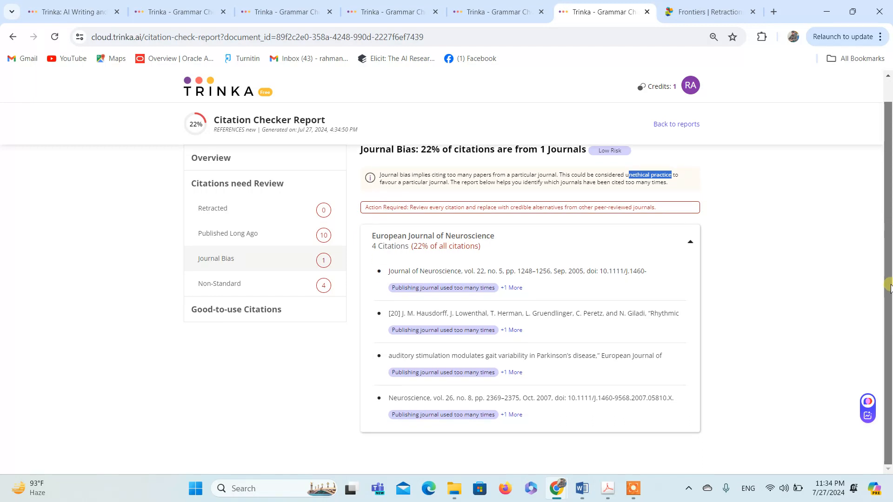
# Show the Non-Standard citations and read the explanation of inappropriately reviewed and non-reviewed sources
pyautogui.click(237, 289)
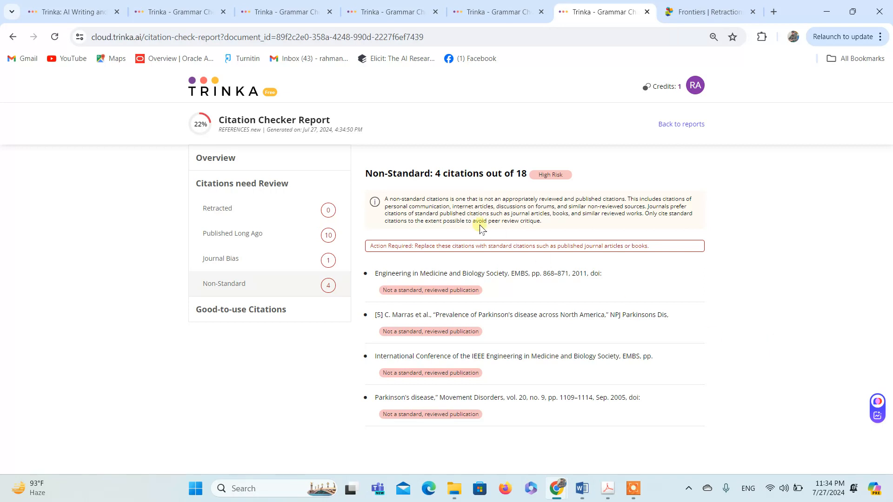
pyautogui.moveTo(395, 200); pyautogui.dragTo(464, 199)
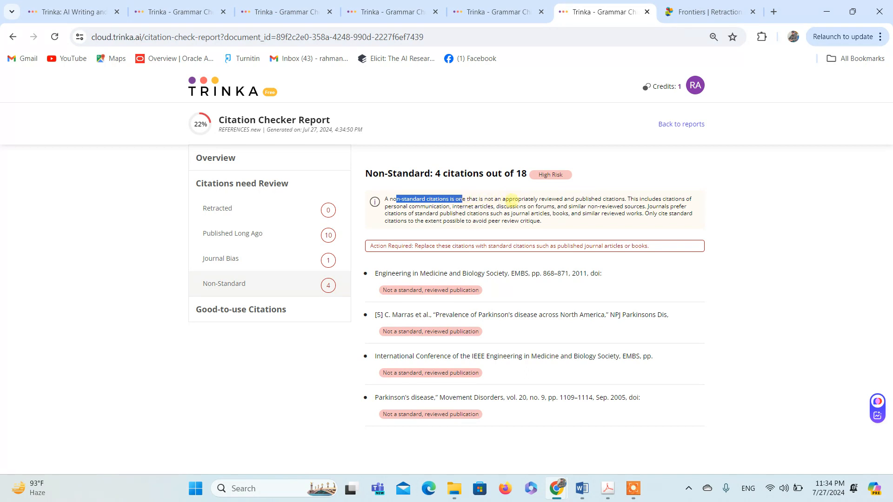
pyautogui.moveTo(518, 199); pyautogui.dragTo(564, 199)
pyautogui.moveTo(463, 207); pyautogui.dragTo(641, 205)
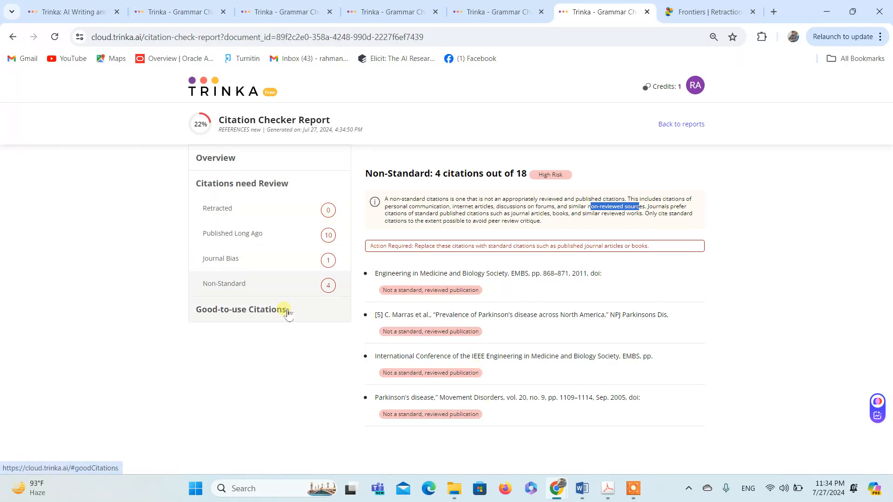
# Return to the report's Overview and examine the citation analysis chart and the risk summary cards
pyautogui.click(237, 160)
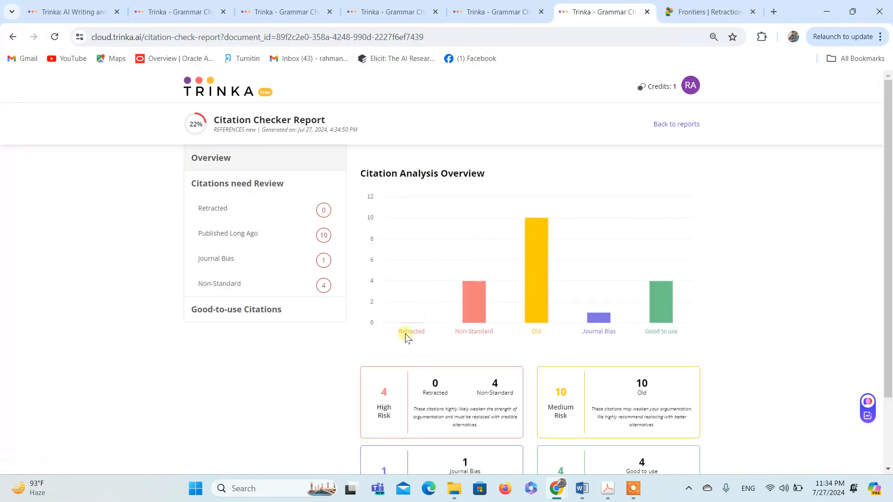
pyautogui.moveTo(564, 257)
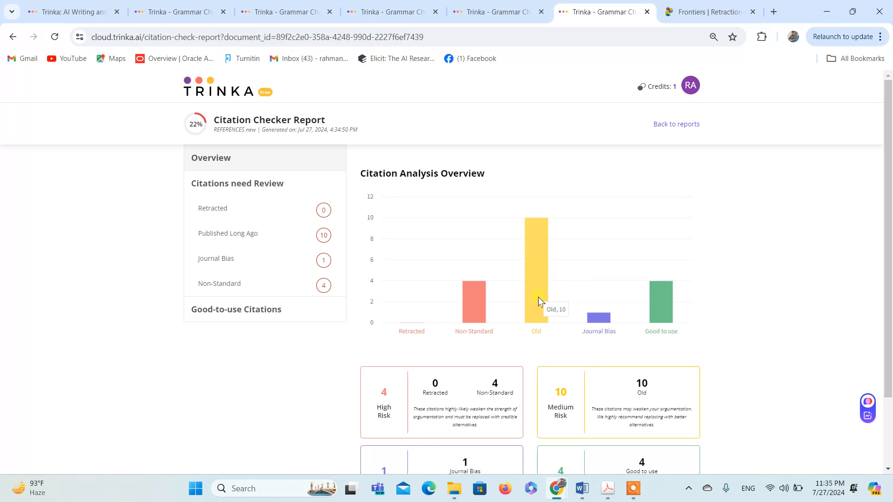
pyautogui.moveTo(476, 311)
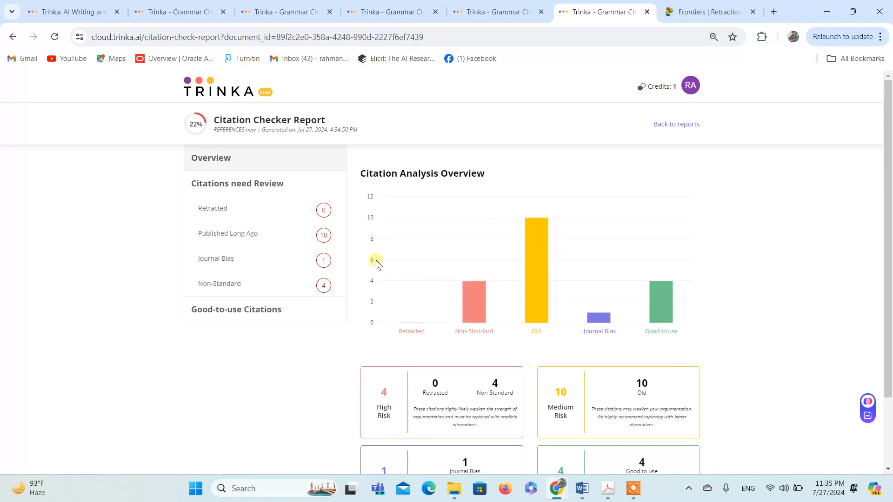
pyautogui.scroll(-2, 535, 279)
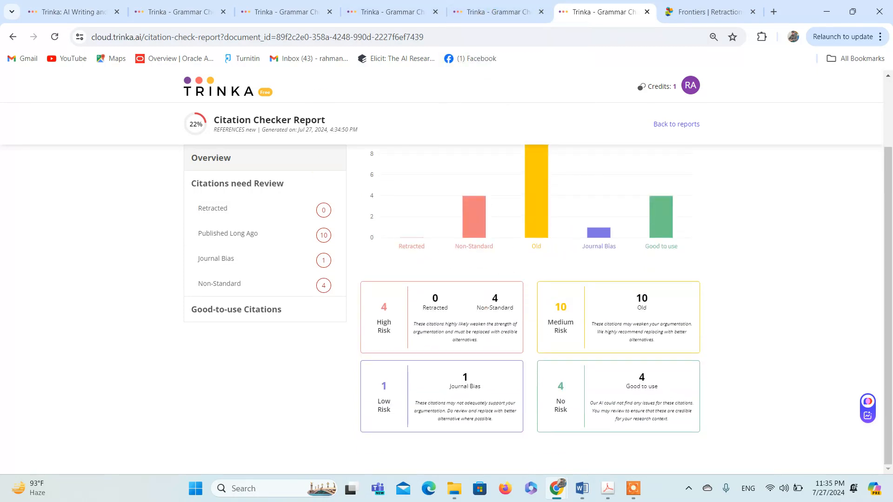
pyautogui.scroll(2, 535, 279)
# From the other open Citation Checker page, open the references report and examine its overview chart and risk cards
pyautogui.click(506, 12)
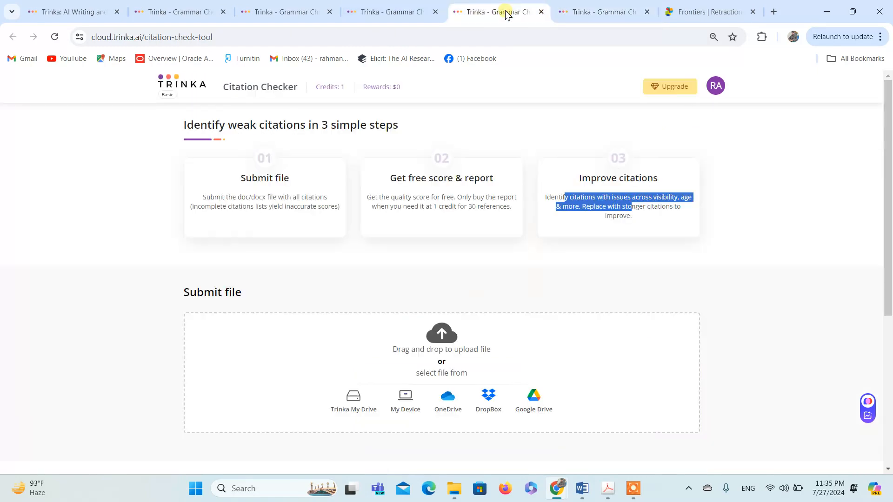
pyautogui.scroll(-5, 442, 279)
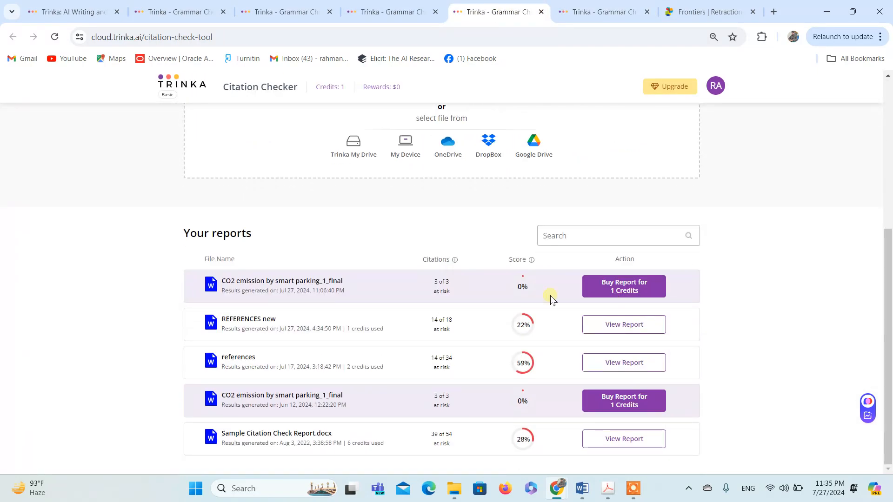
pyautogui.click(624, 364)
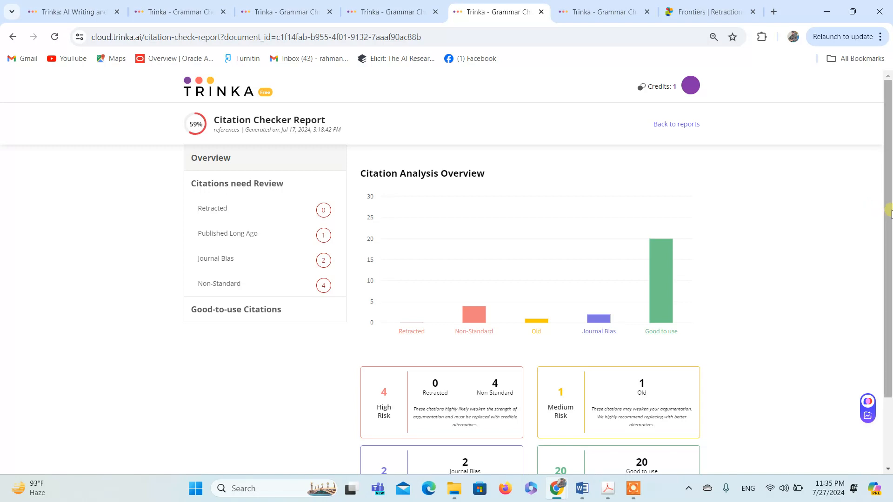
pyautogui.moveTo(886, 212); pyautogui.dragTo(890, 266)
pyautogui.moveTo(657, 203)
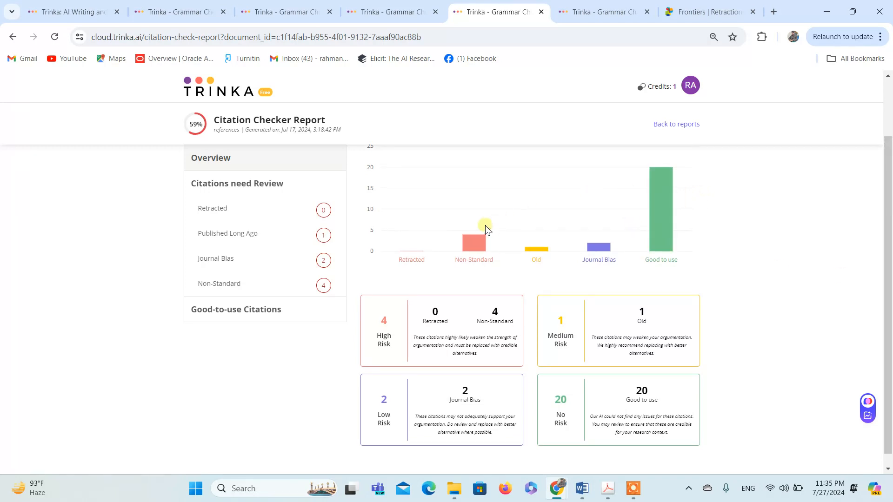
pyautogui.moveTo(474, 243)
# Show the Journal Bias section of the references report and read its heading on citation share and number of journals
pyautogui.click(252, 264)
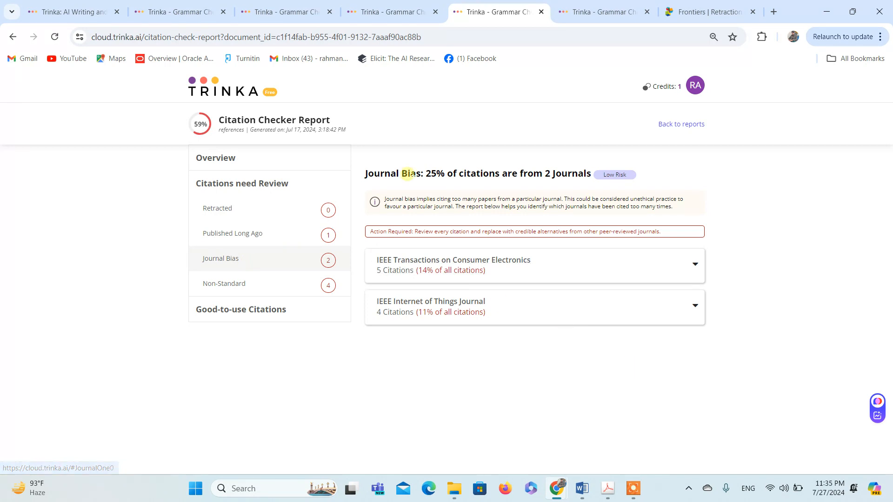
pyautogui.doubleClick(431, 174)
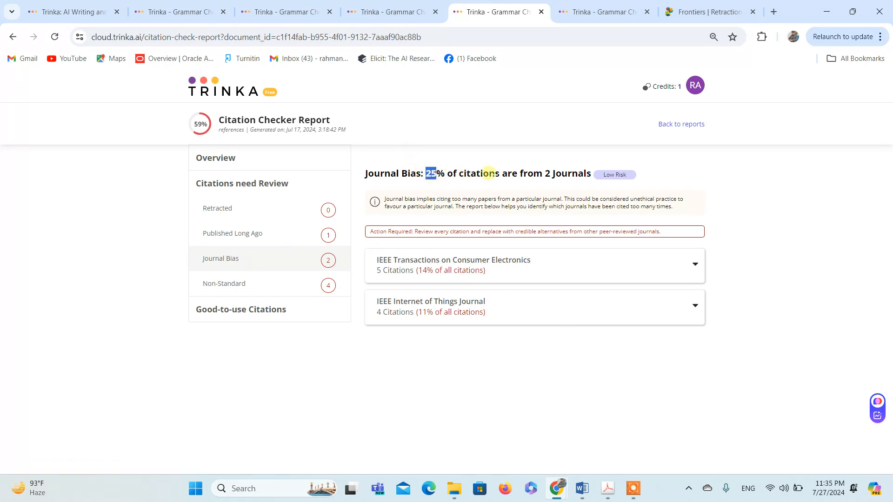
pyautogui.moveTo(545, 174); pyautogui.dragTo(571, 174)
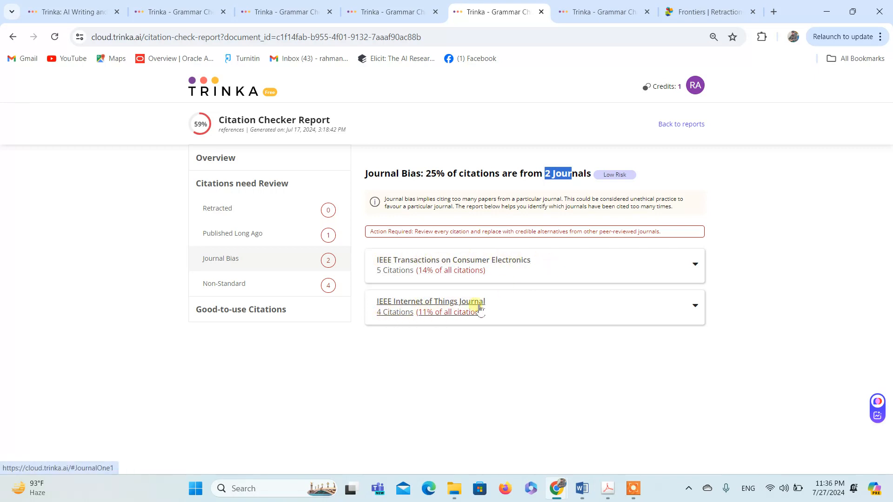
# Expand IEEE Internet of Things Journal, then IEEE Transactions on Consumer Electronics, to examine the citations flagged for overuse
pyautogui.click(675, 309)
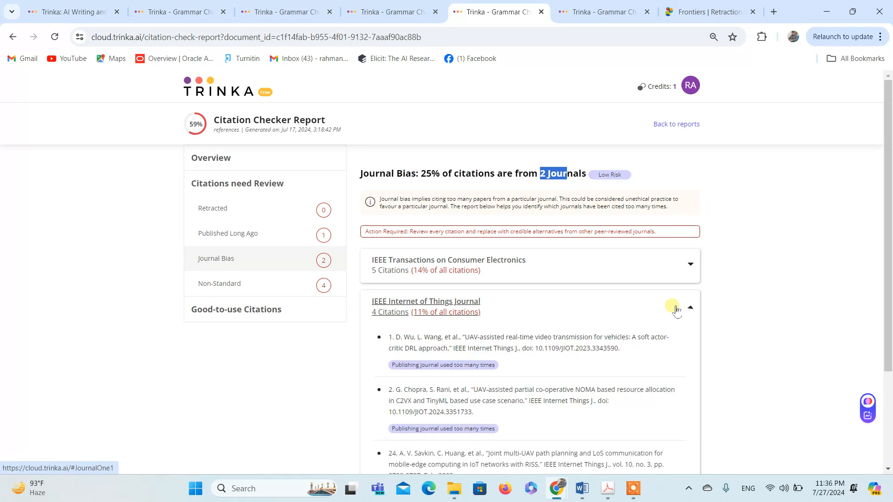
pyautogui.click(668, 264)
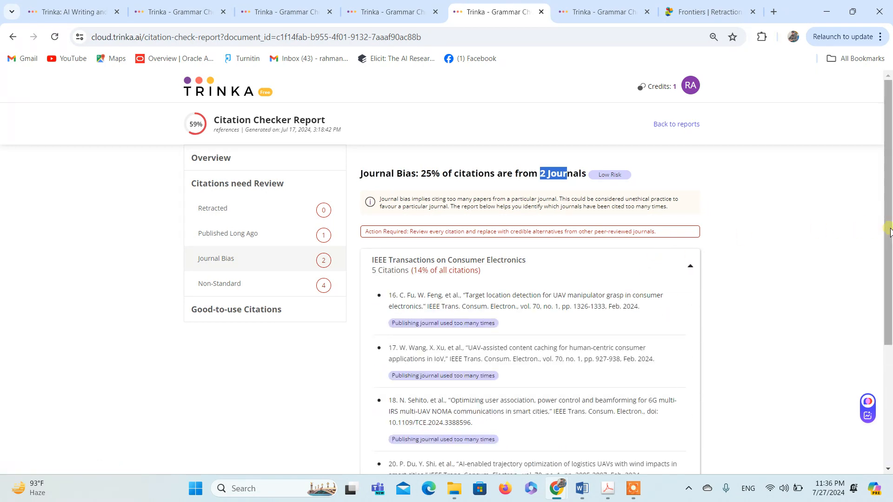
pyautogui.moveTo(889, 231); pyautogui.dragTo(887, 200)
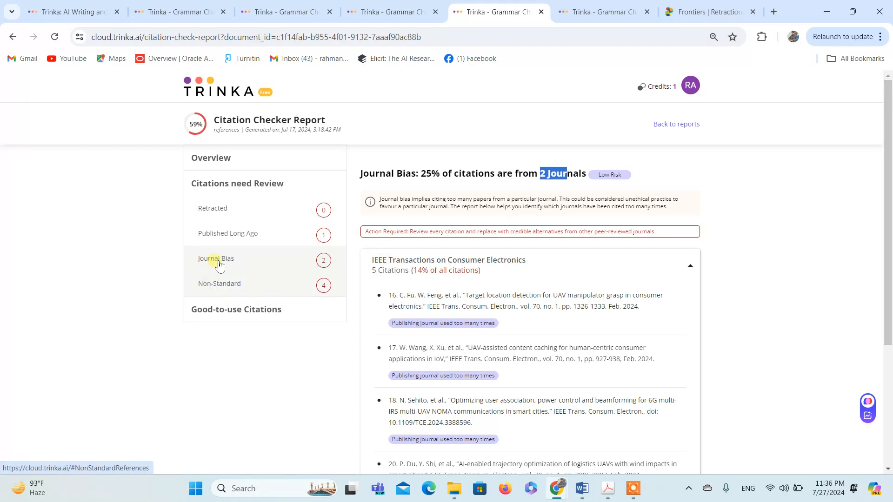
pyautogui.moveTo(388, 10)
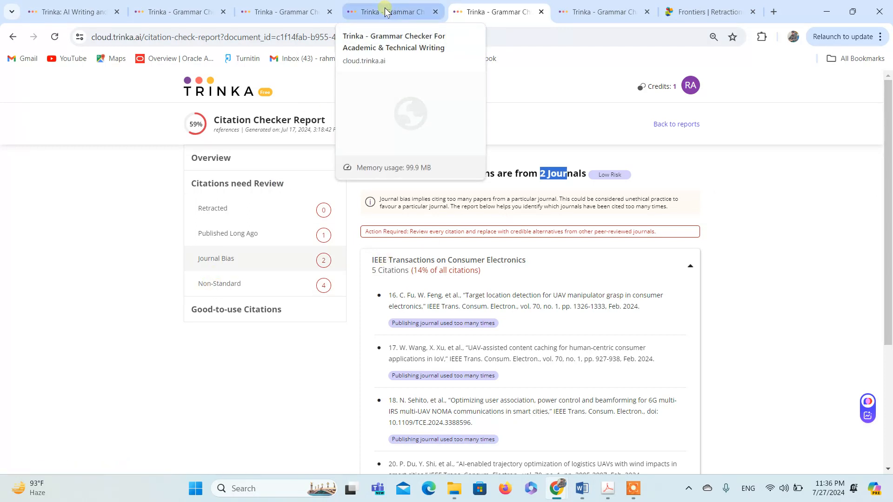
pyautogui.scroll(-4, 531, 289)
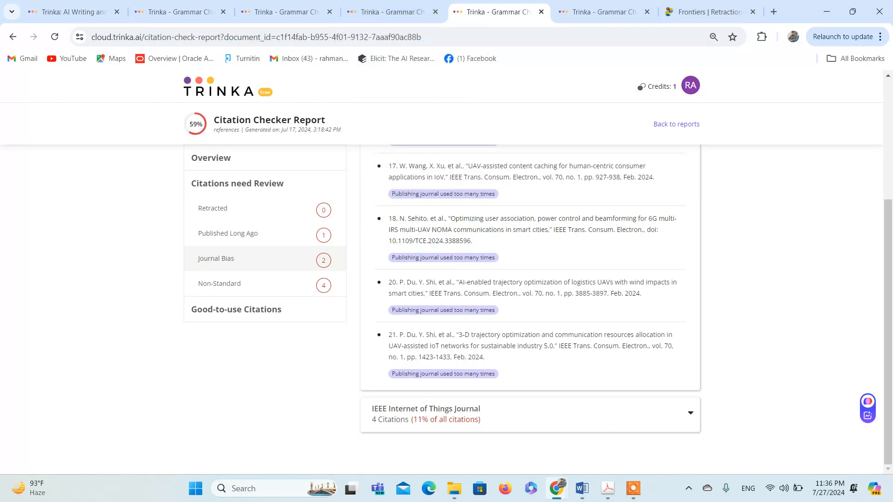
# From the other open Citation Checker page, open the Sample Citation Check Report.docx report and examine its overview chart and risk cards
pyautogui.click(386, 10)
pyautogui.scroll(-5, 532, 313)
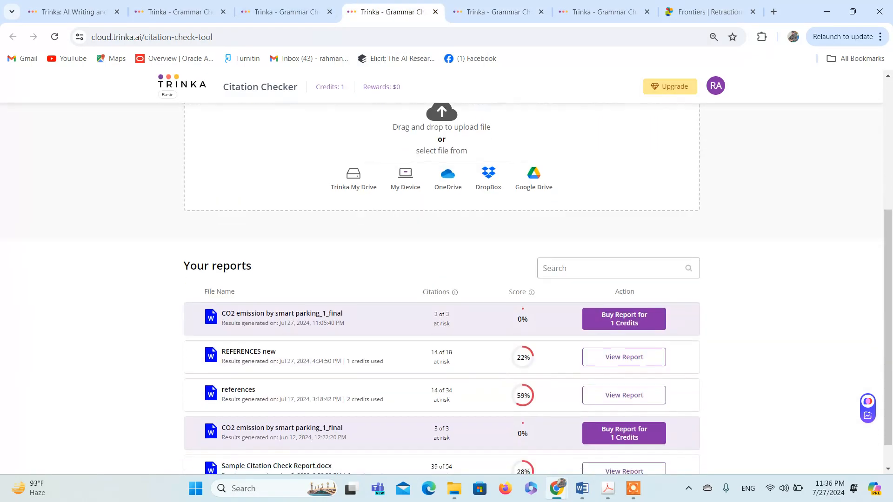
pyautogui.click(633, 442)
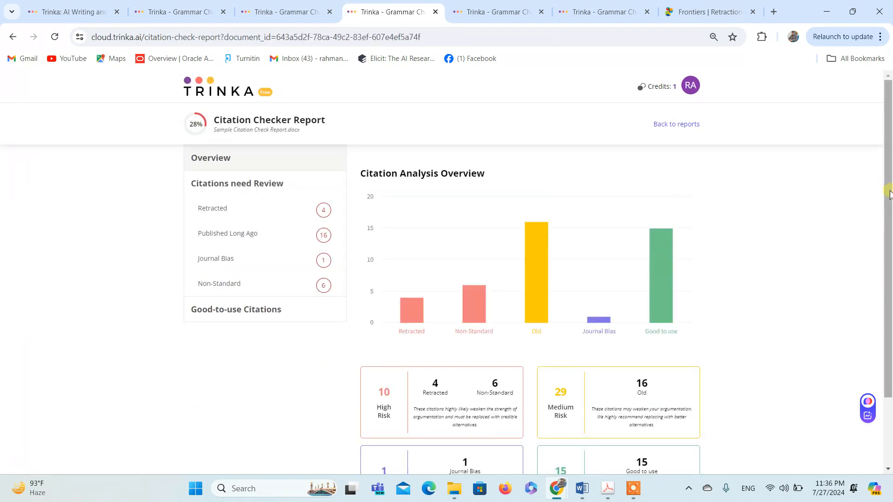
pyautogui.scroll(-1, 889, 198)
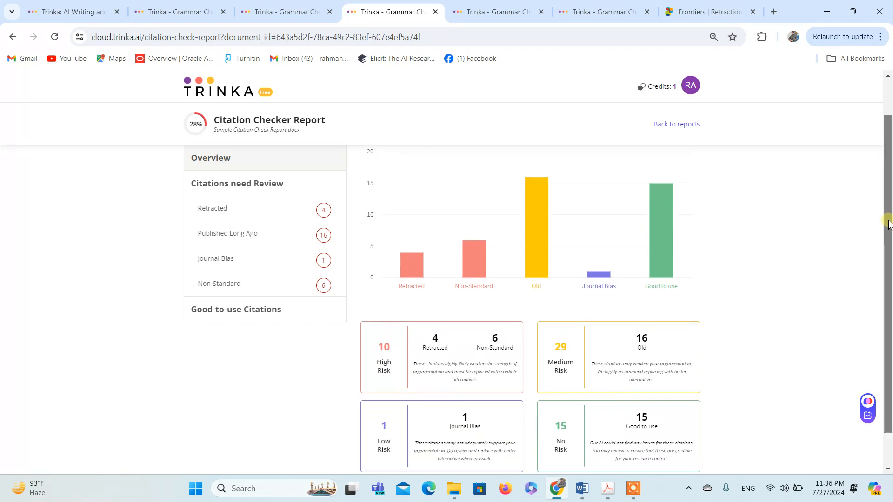
pyautogui.scroll(1, 889, 182)
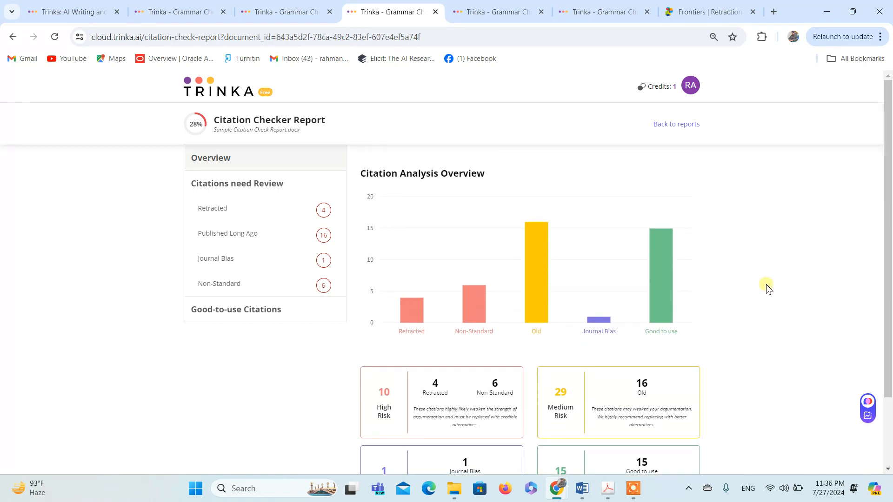
# Inspect the values of the Old, Non-Standard and Retracted bars in the sample report's citation analysis chart
pyautogui.moveTo(542, 265)
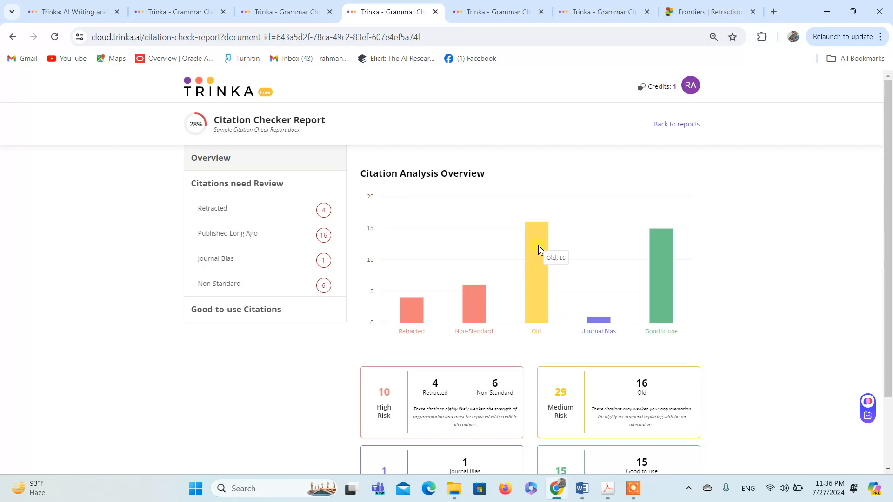
pyautogui.moveTo(473, 299)
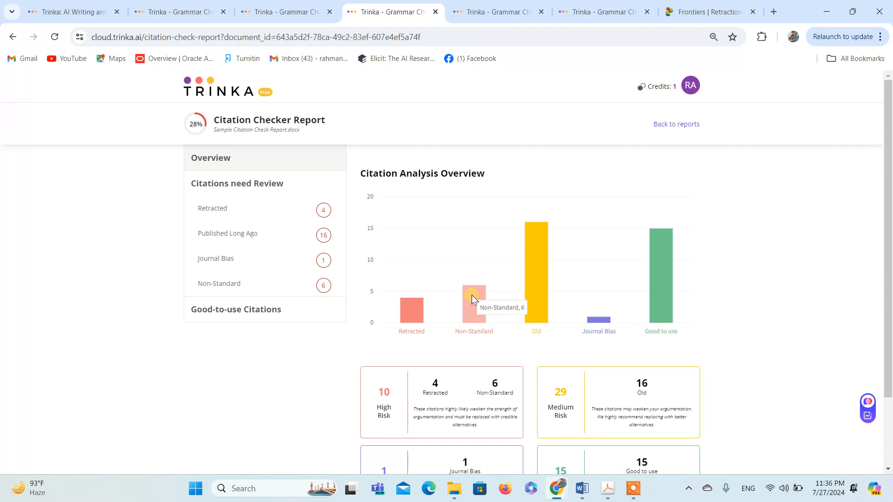
pyautogui.moveTo(416, 305)
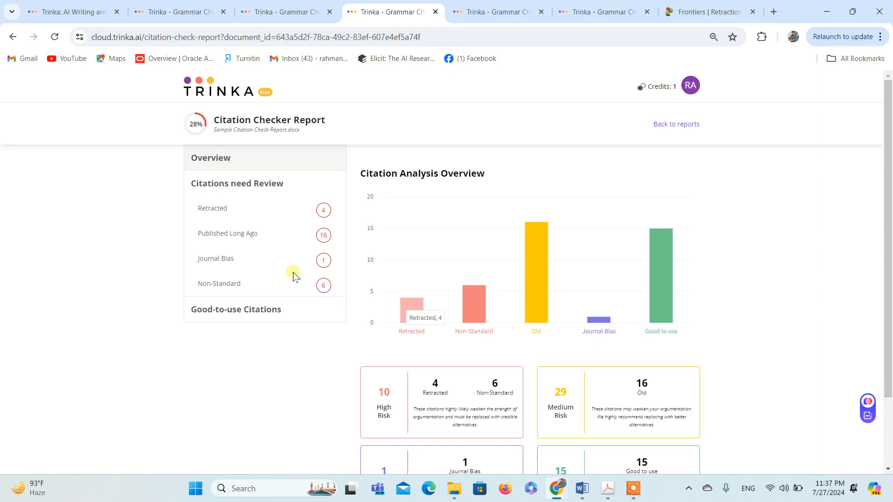
# Show the sample report's Retracted section and highlight the full list of retracted citations while reviewing it
pyautogui.click(225, 214)
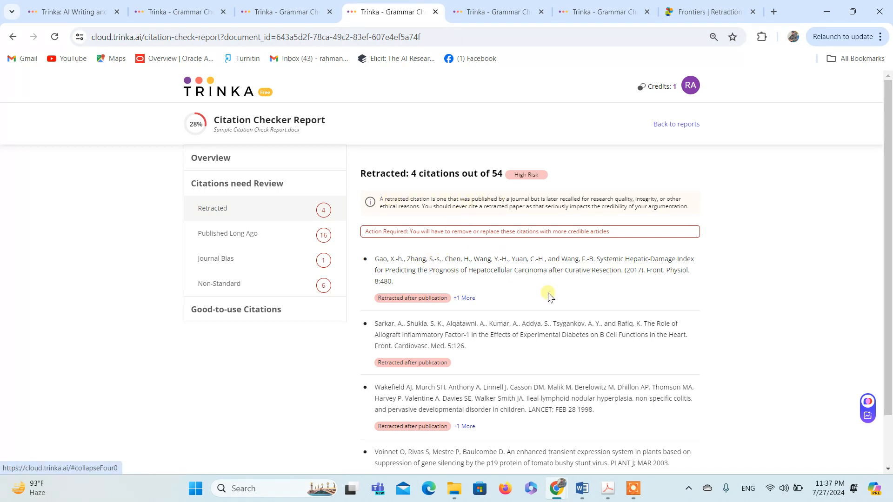
pyautogui.moveTo(358, 253); pyautogui.dragTo(701, 424)
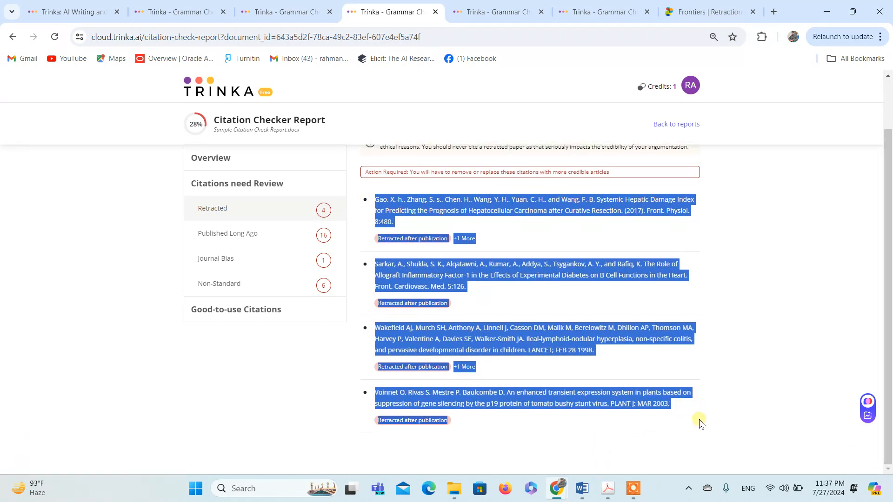
pyautogui.click(796, 328)
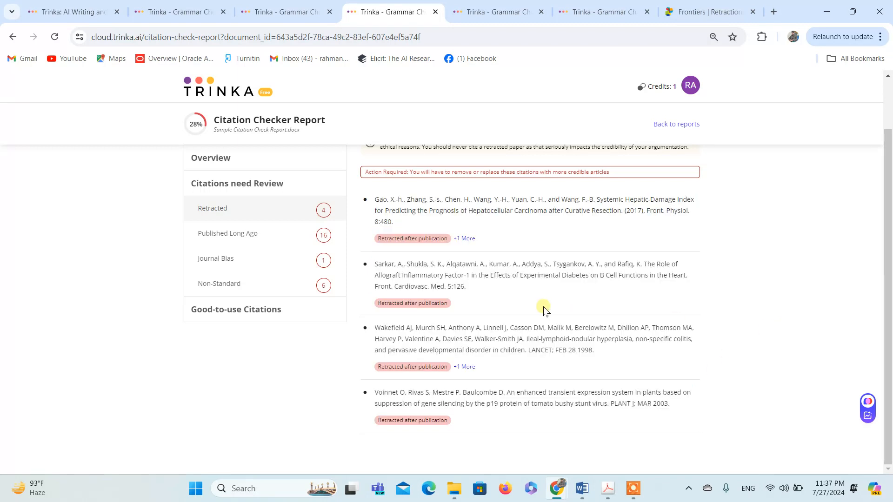
# Expand the retracted citation on Allograft Inflammatory Factor-1, open its retraction article on Frontiers, and examine the article's title
pyautogui.click(498, 276)
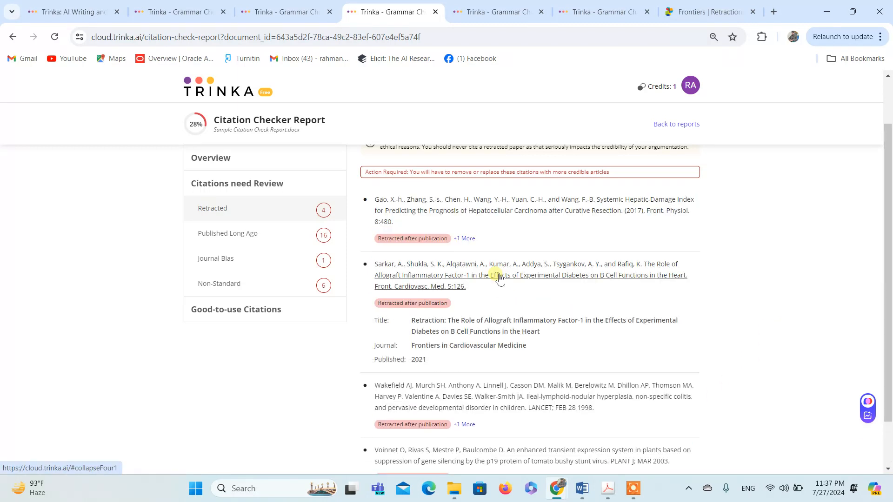
pyautogui.click(495, 330)
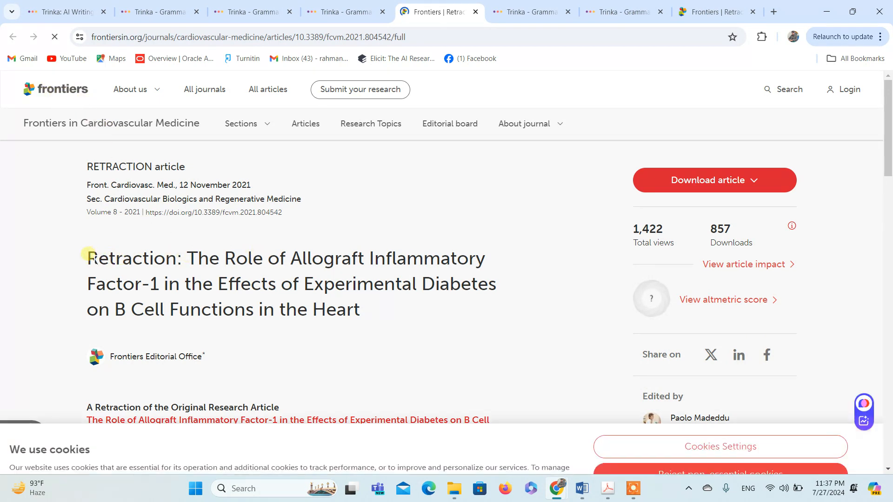
pyautogui.moveTo(89, 255); pyautogui.dragTo(188, 260)
pyautogui.click(253, 272)
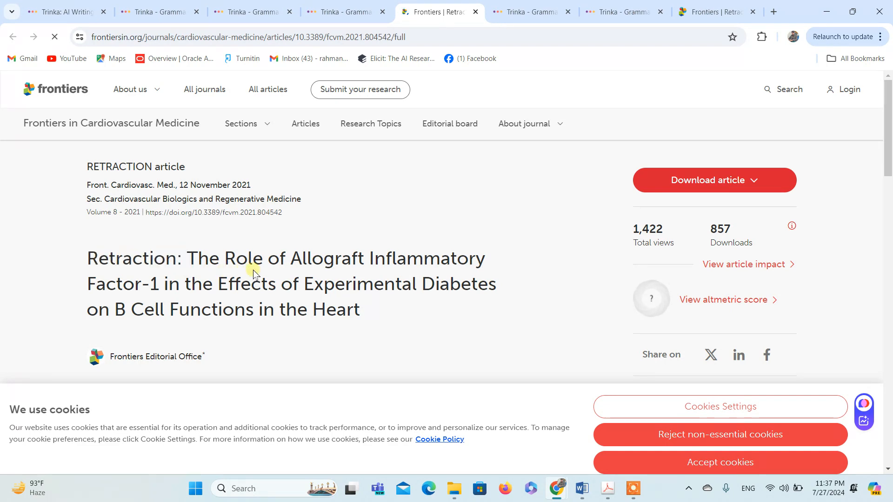
# Read the article's retraction notice, highlighting the passages on scientific evidence in figures and the authors' explanation, and return to the article's beginning
pyautogui.scroll(-6, 253, 269)
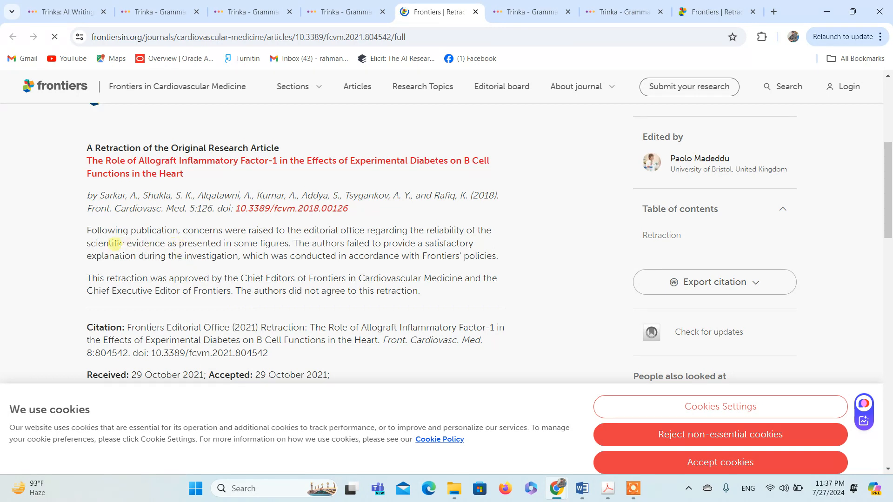
pyautogui.moveTo(96, 243); pyautogui.dragTo(293, 252)
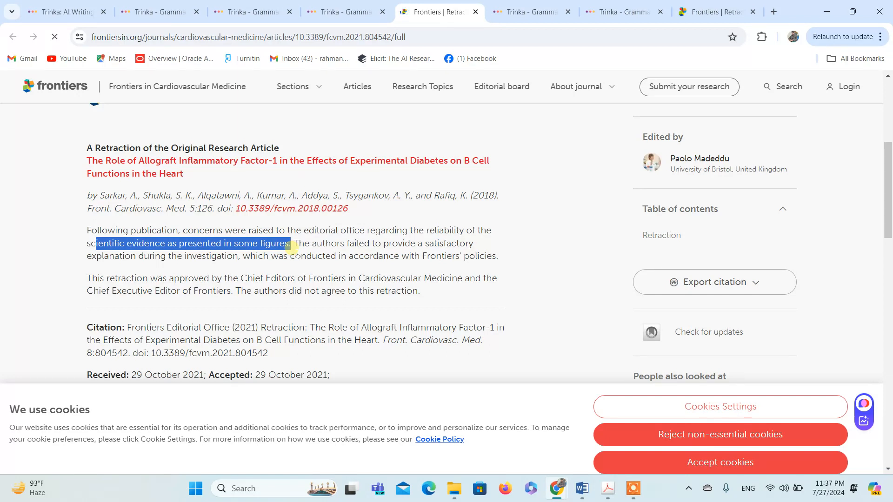
pyautogui.moveTo(375, 243); pyautogui.dragTo(455, 264)
pyautogui.click(454, 265)
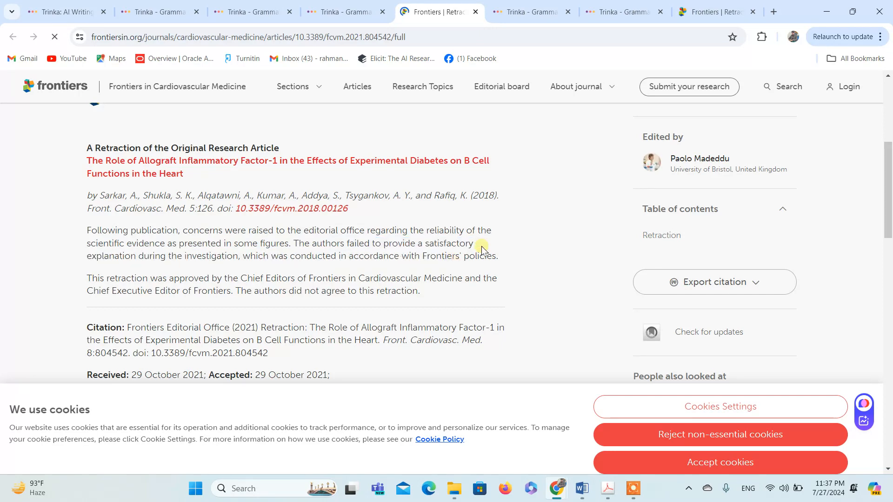
pyautogui.moveTo(889, 176); pyautogui.dragTo(889, 105)
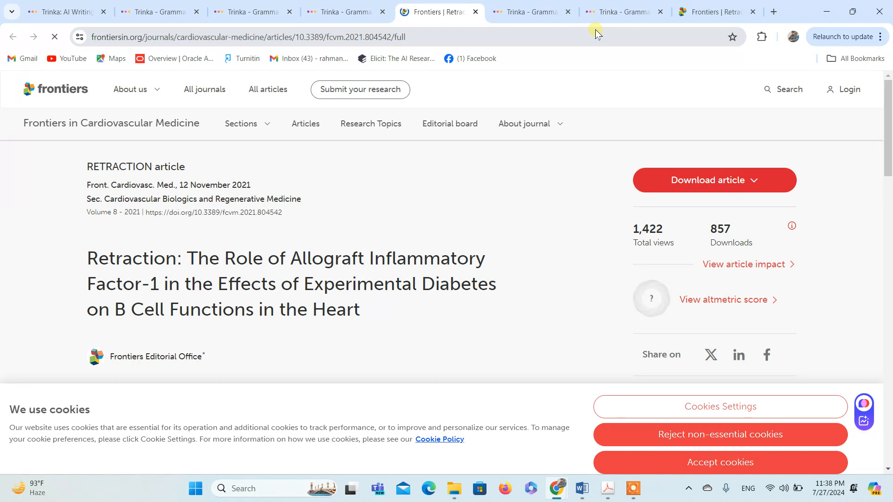
# Switch back to the open references report and show its Overview with the citation analysis chart
pyautogui.click(531, 13)
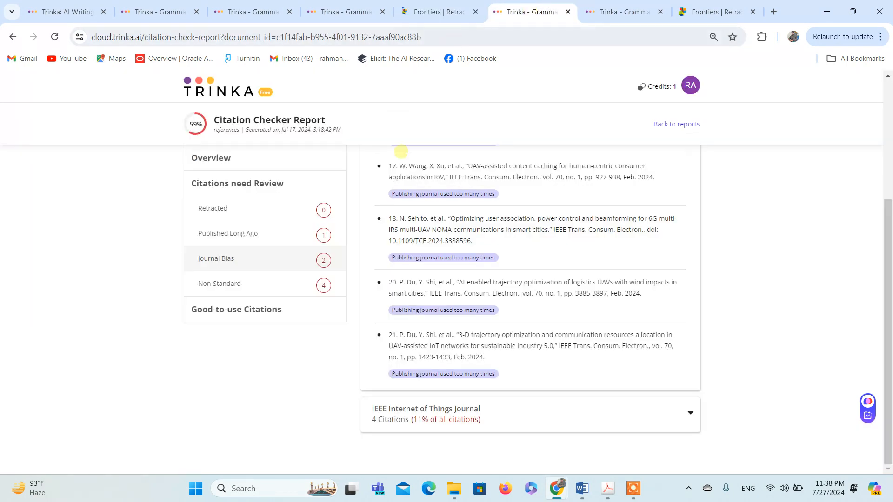
pyautogui.scroll(4, 545, 237)
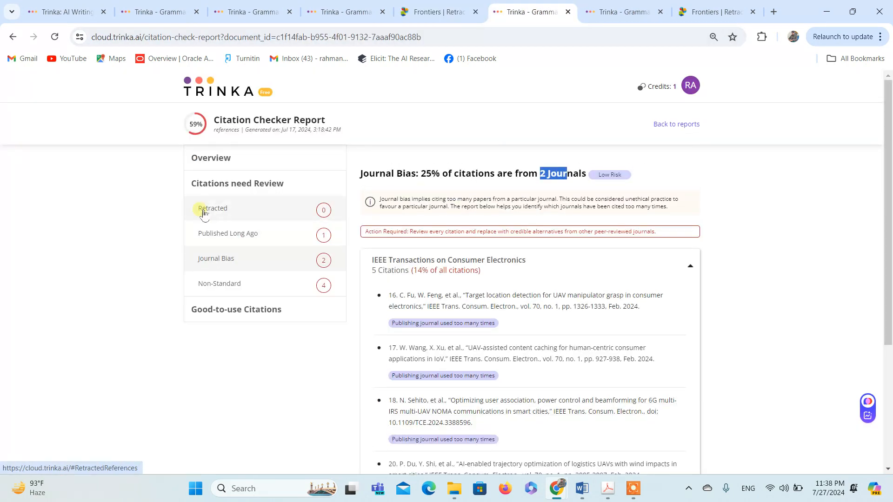
pyautogui.click(219, 156)
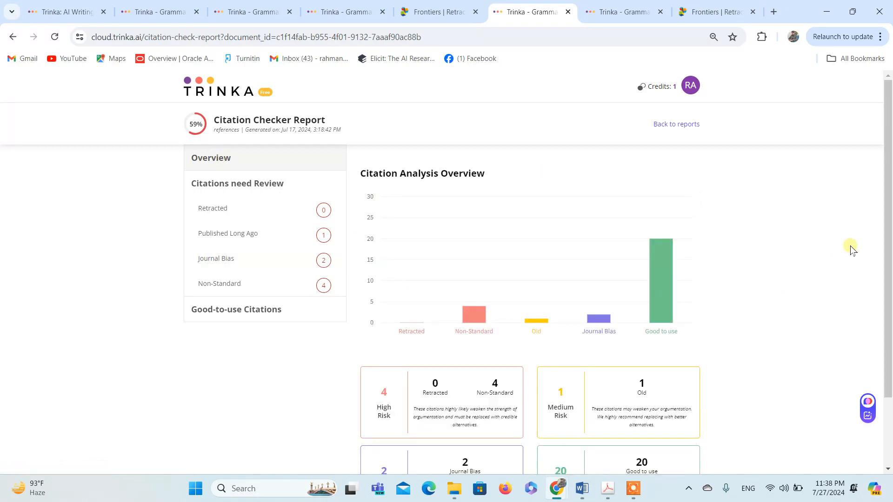